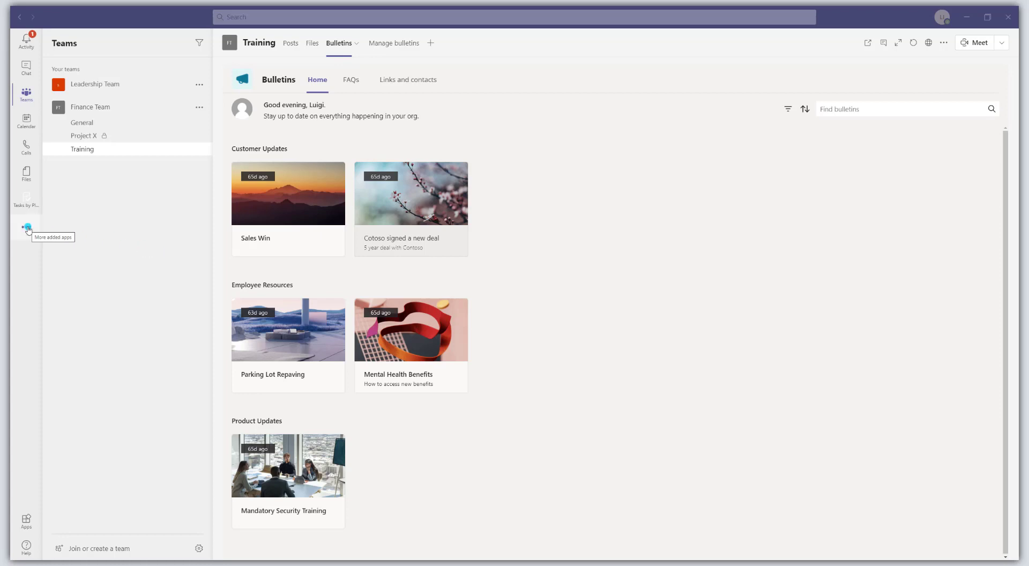
Search the added apps for "bull", review the Bulletins app's details page, and close it without adding it
click(28, 228)
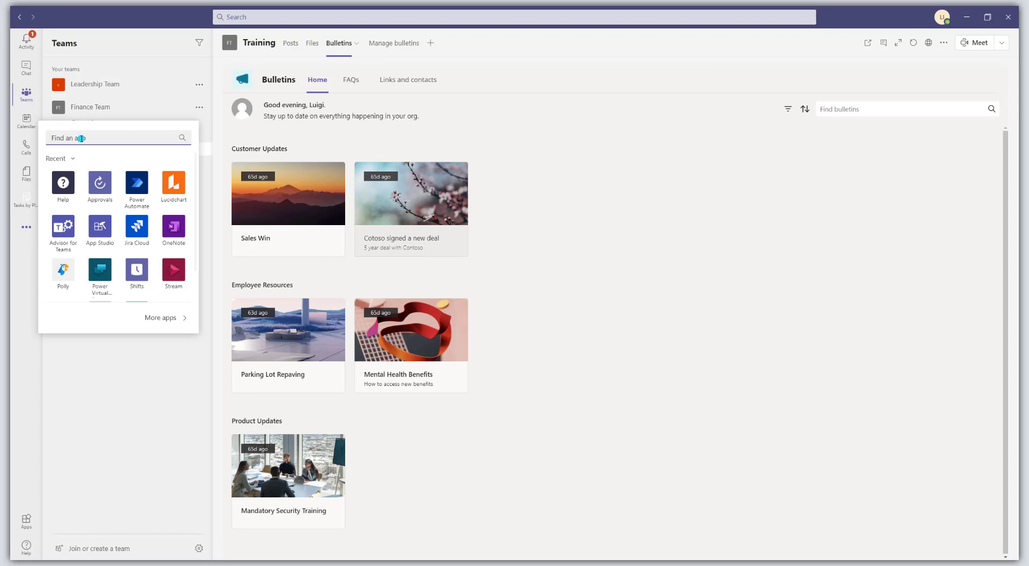
text(bull)
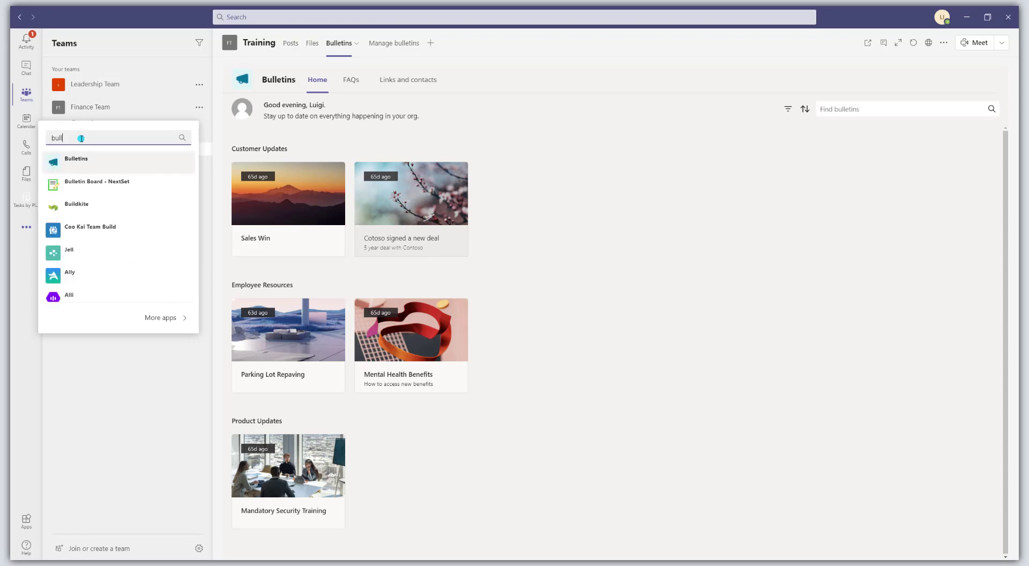
click(111, 164)
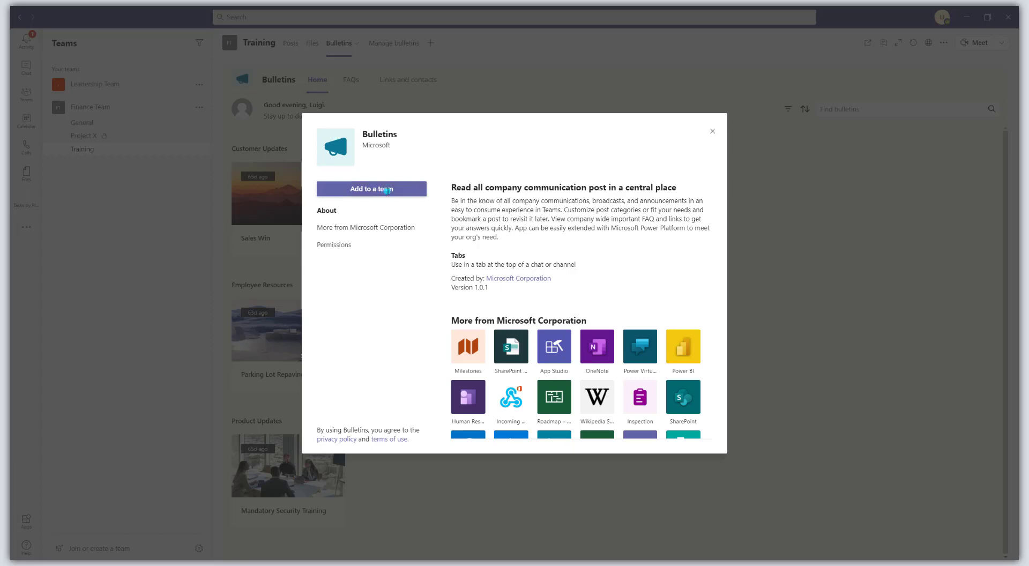
click(714, 131)
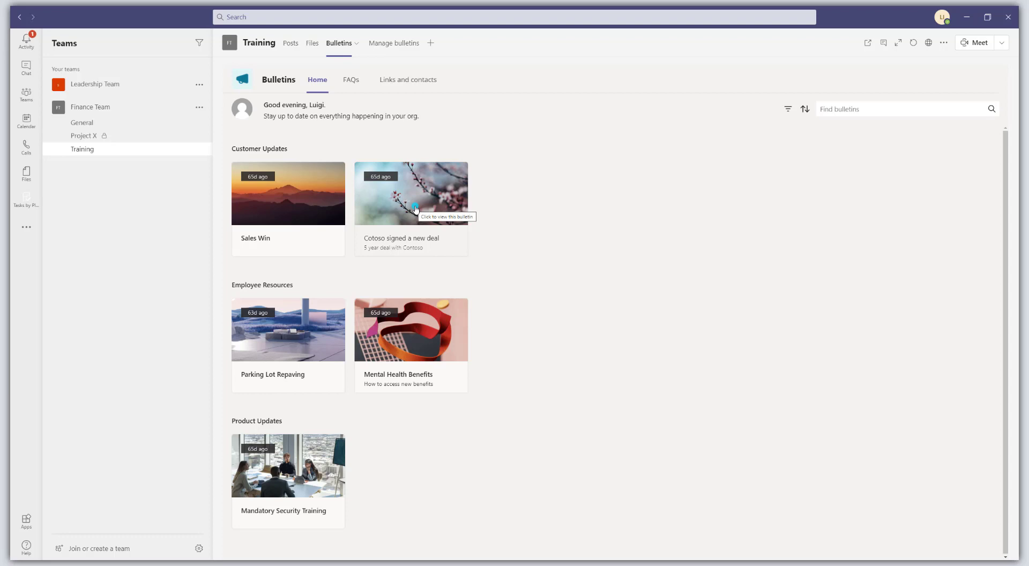
Open the "Cotoso signed a new deal" bulletin, bookmark it, and close it
click(416, 209)
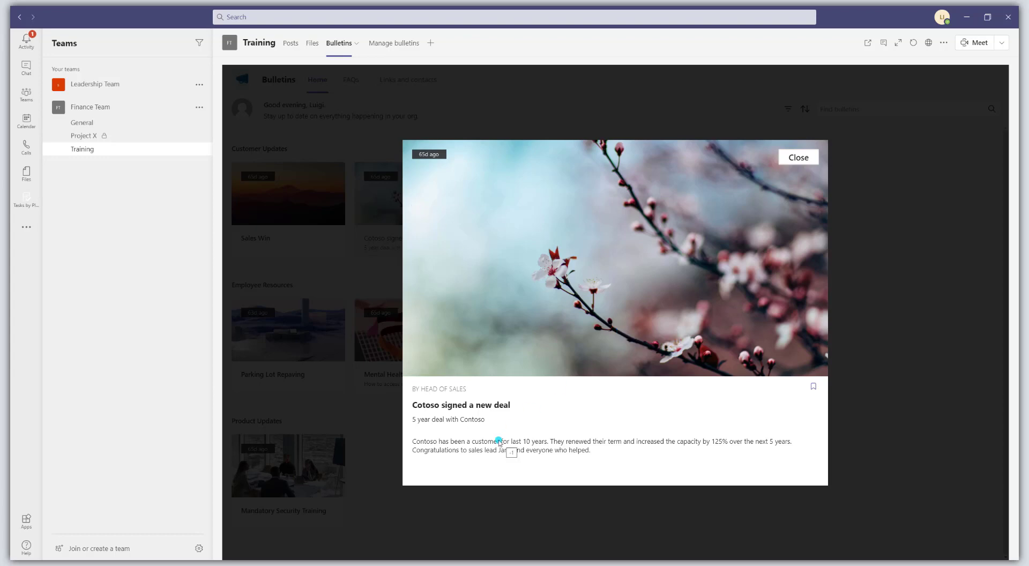
click(812, 382)
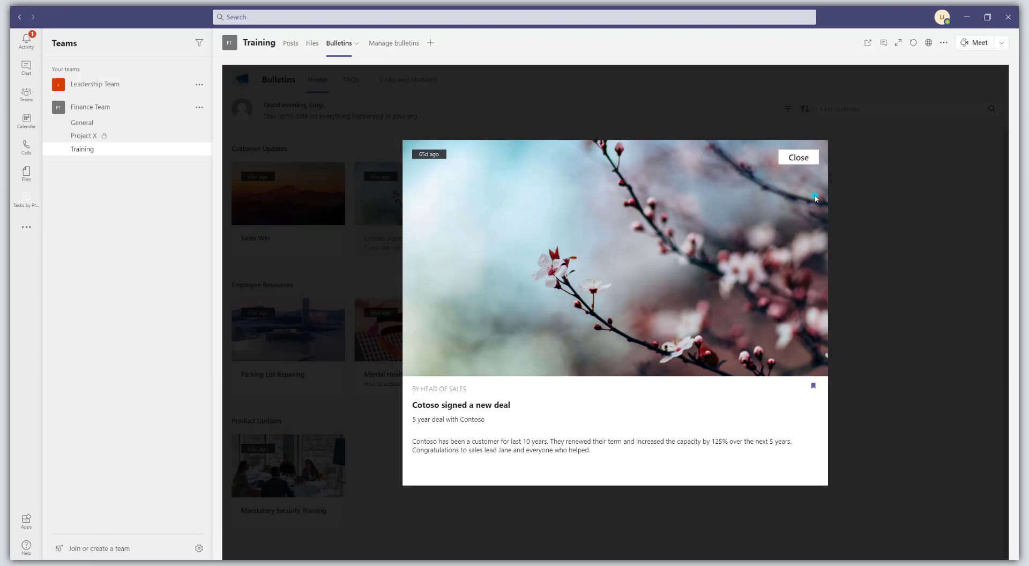
click(808, 159)
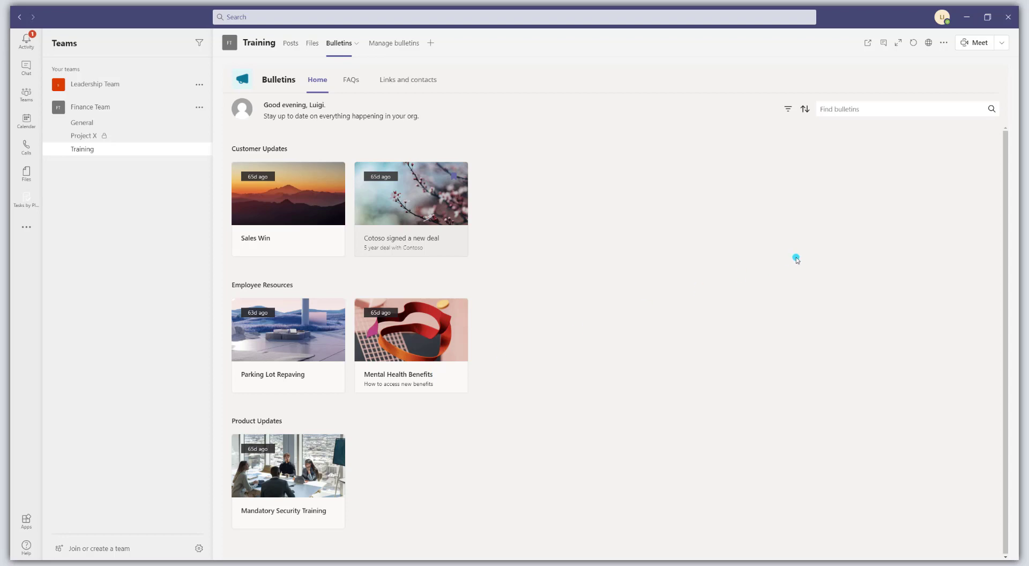
Filter the bulletins to bookmarks only and look at the category management options without changing them
click(787, 113)
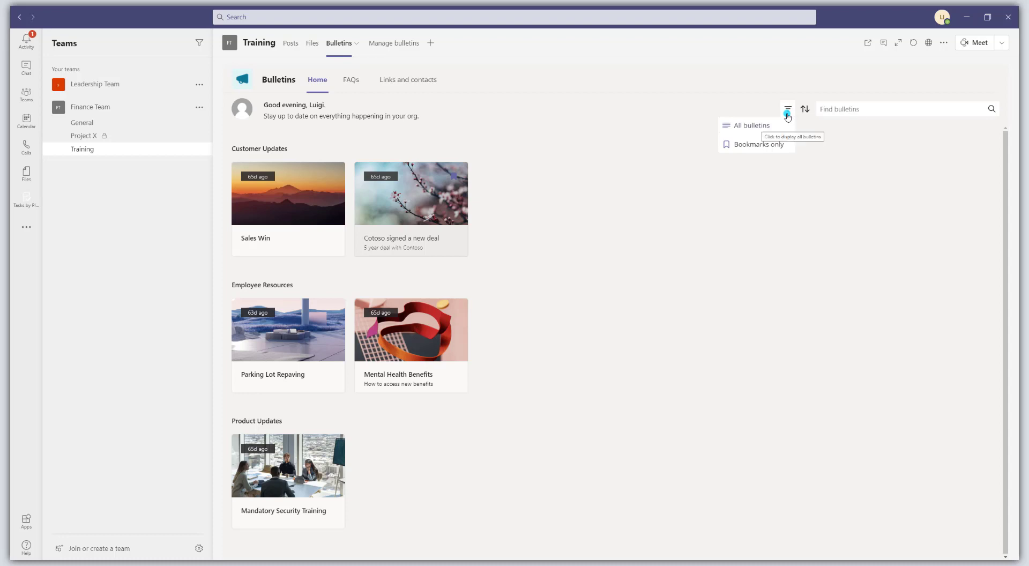
click(766, 145)
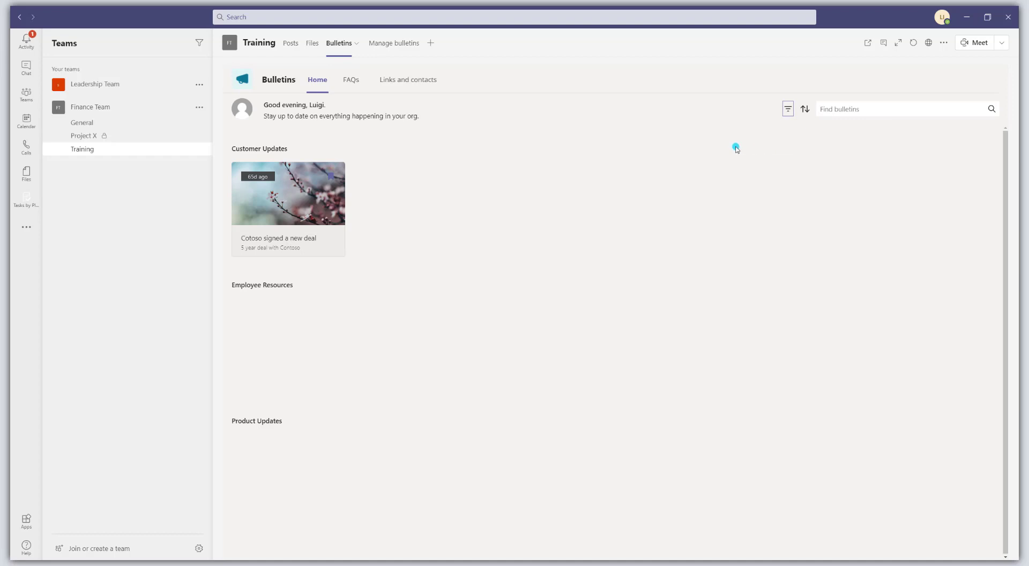
click(806, 110)
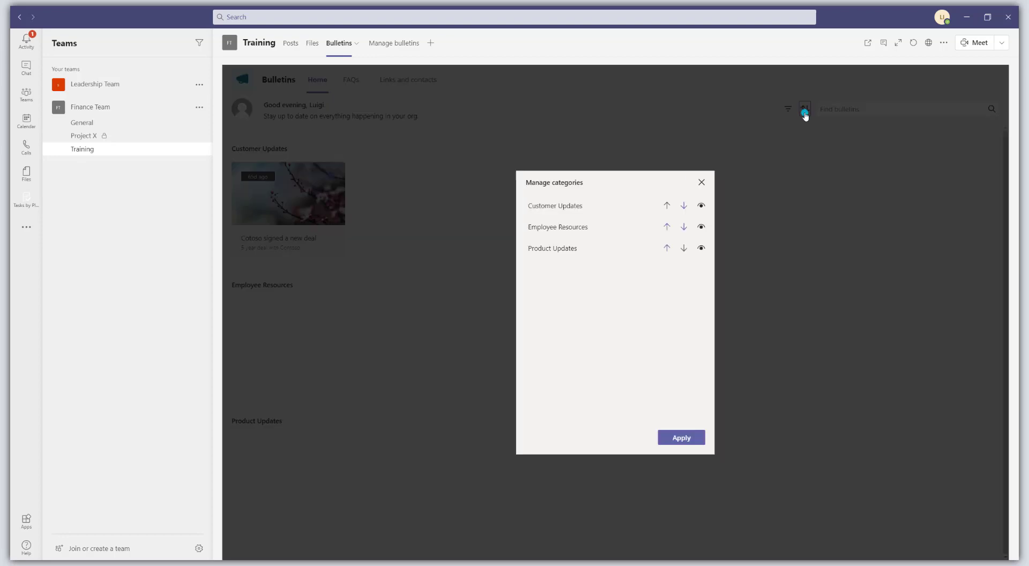
click(702, 181)
click(874, 111)
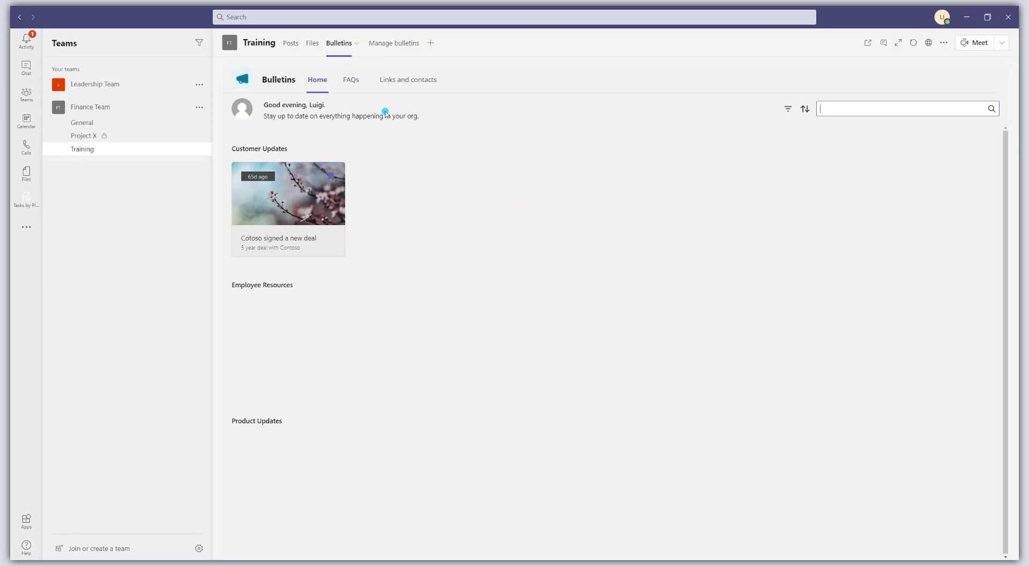
Read the FAQ answer on whether the Duo is available at a discounted price, and view the Bulletins app's links and contacts
click(351, 81)
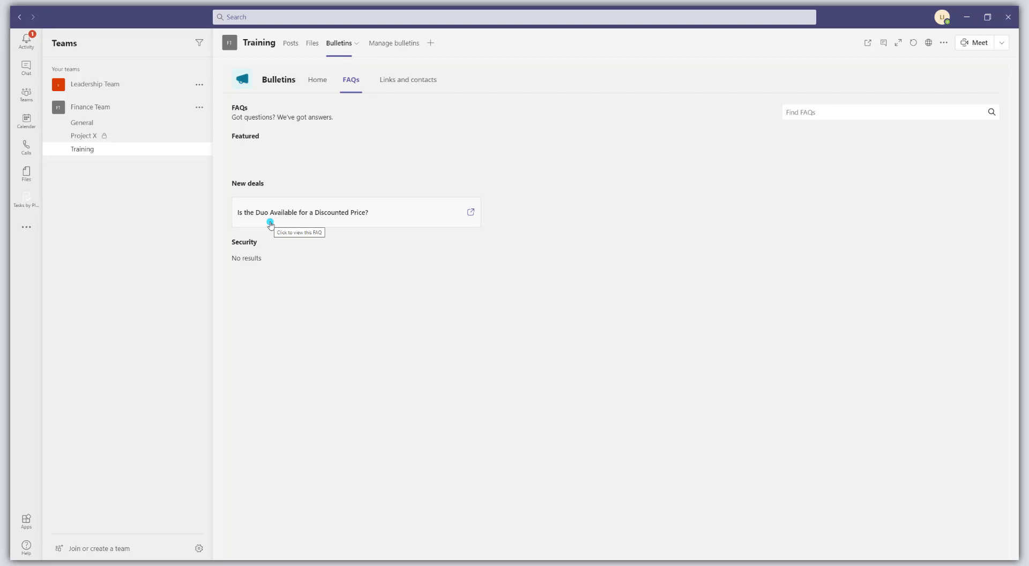
click(270, 223)
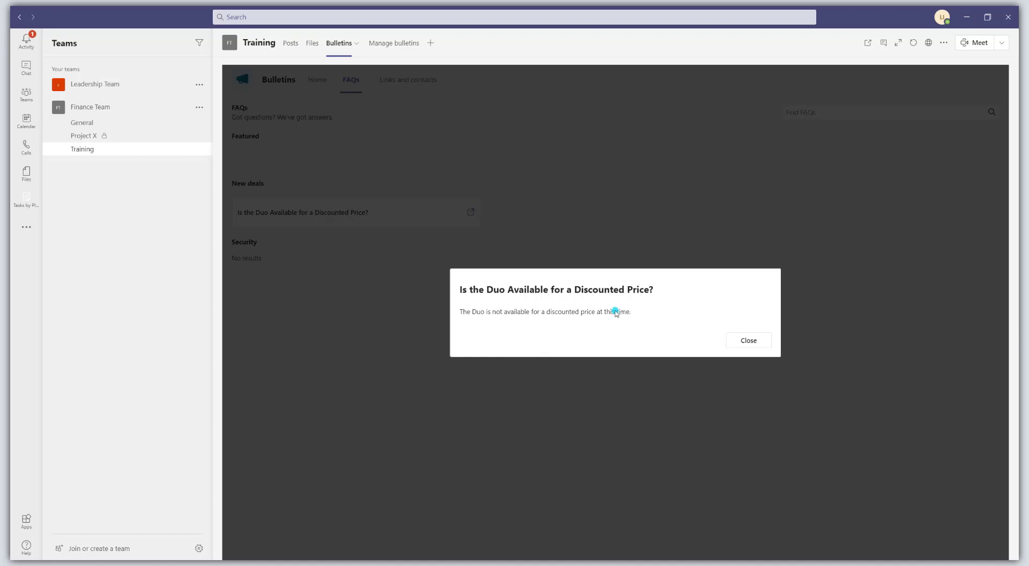
click(749, 341)
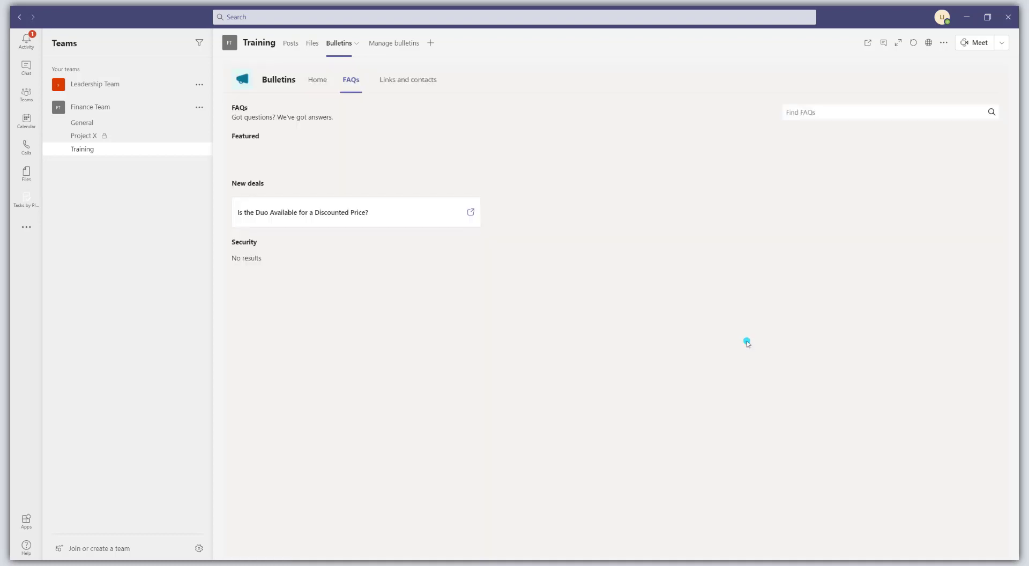
click(403, 86)
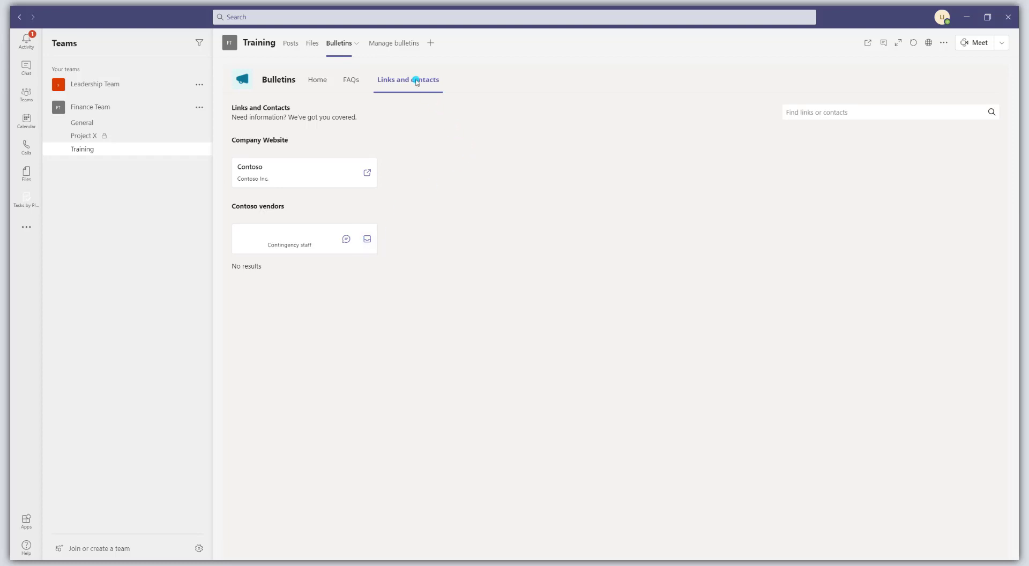
View the published "Parking Lot Repaving" bulletin's statistics and content in Manage bulletins, and return to the bulletin list
click(389, 46)
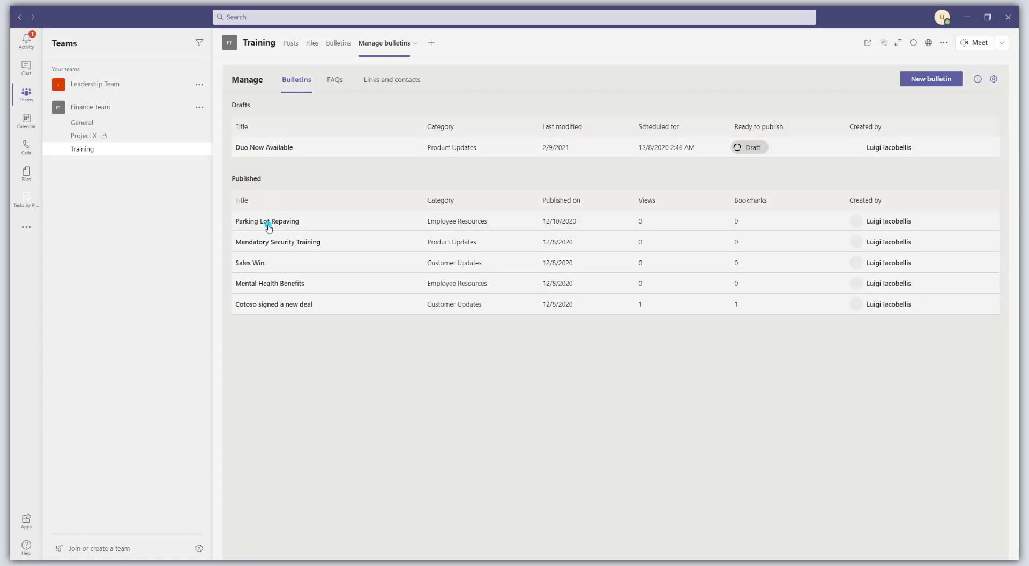
click(269, 223)
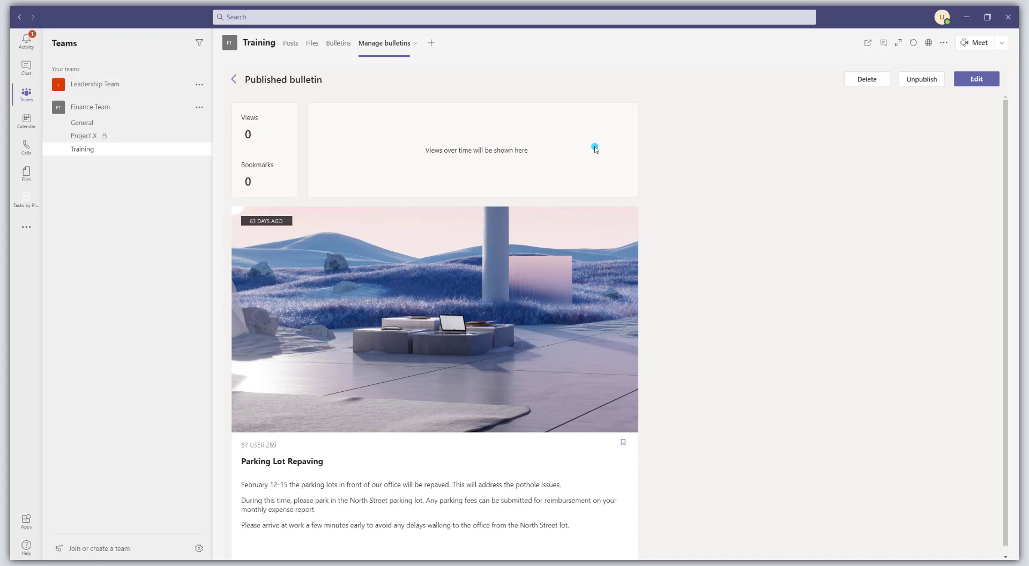
click(234, 79)
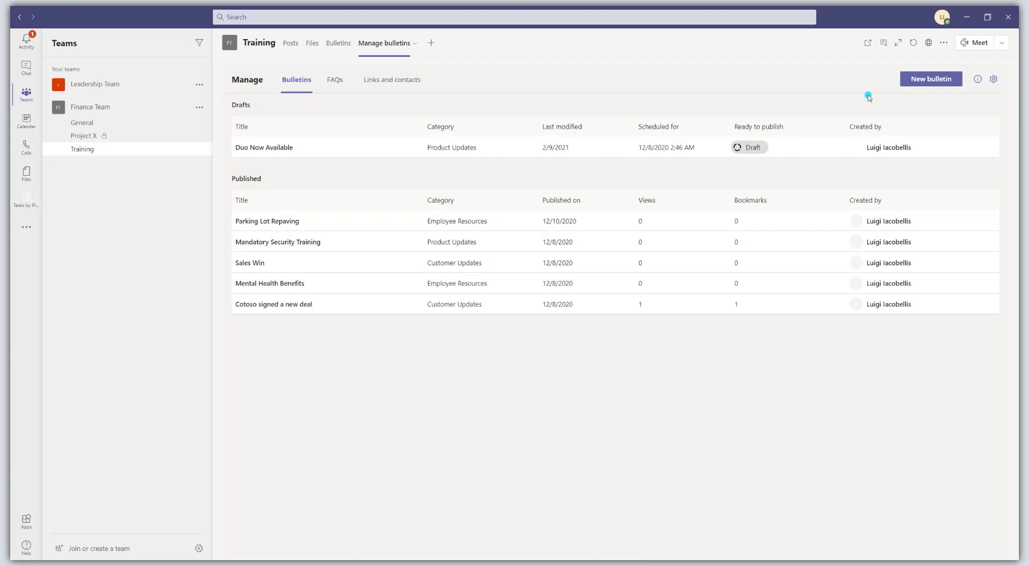
Create a new bulletin in the Employee Resources category and check the available featuring durations, leaving it not featured
click(925, 82)
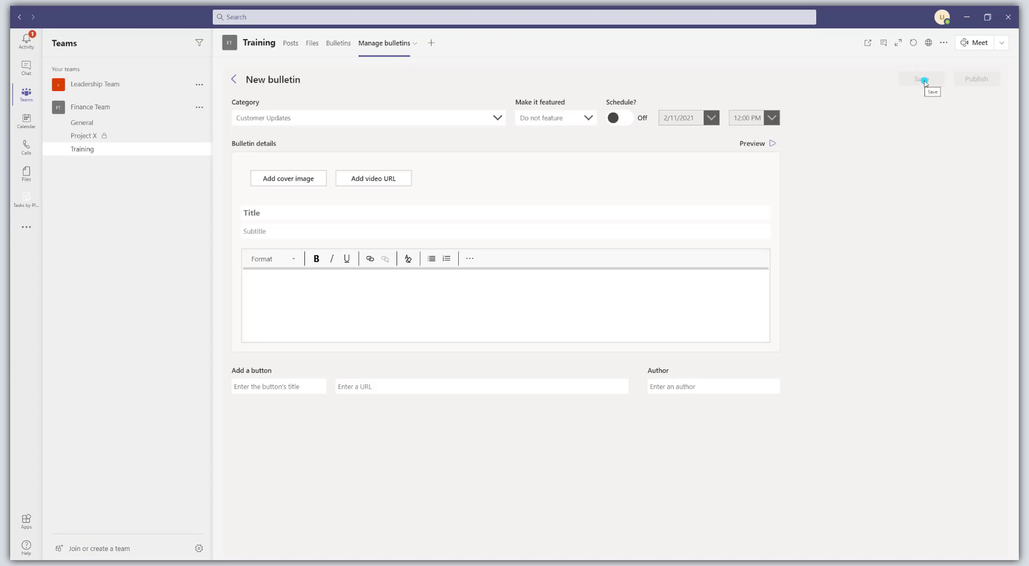
click(498, 119)
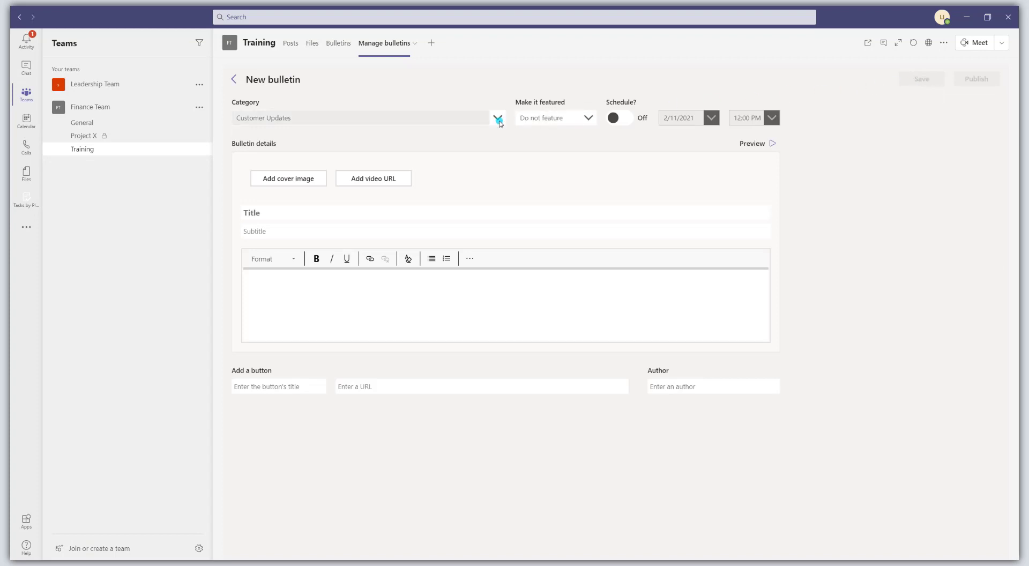
click(498, 119)
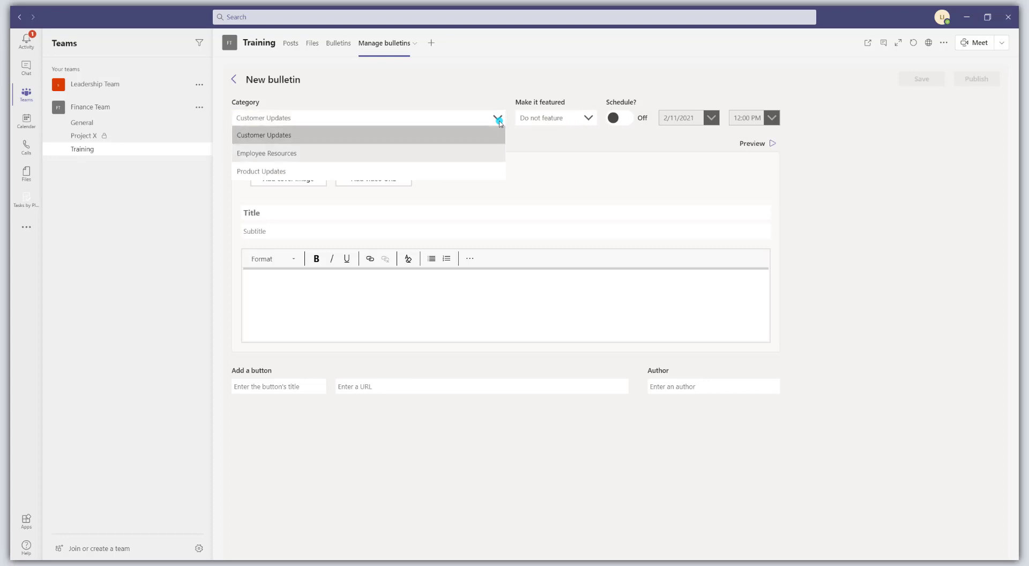
click(287, 153)
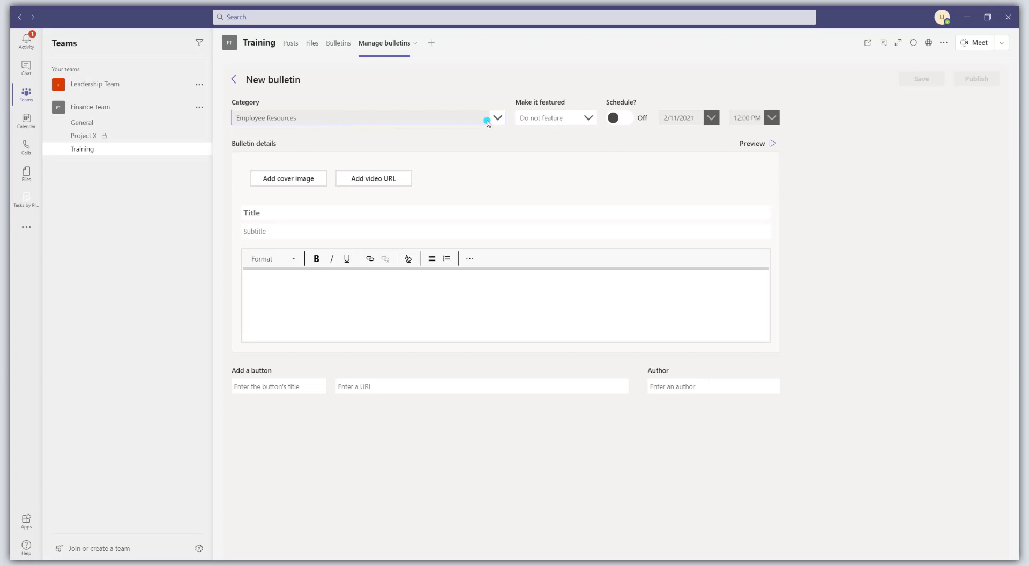
click(545, 119)
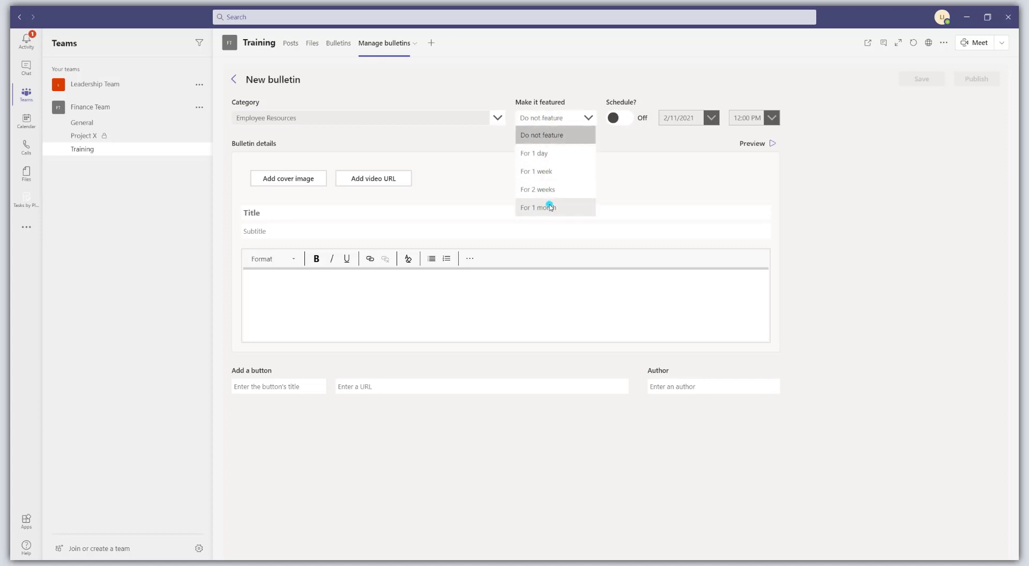
click(633, 83)
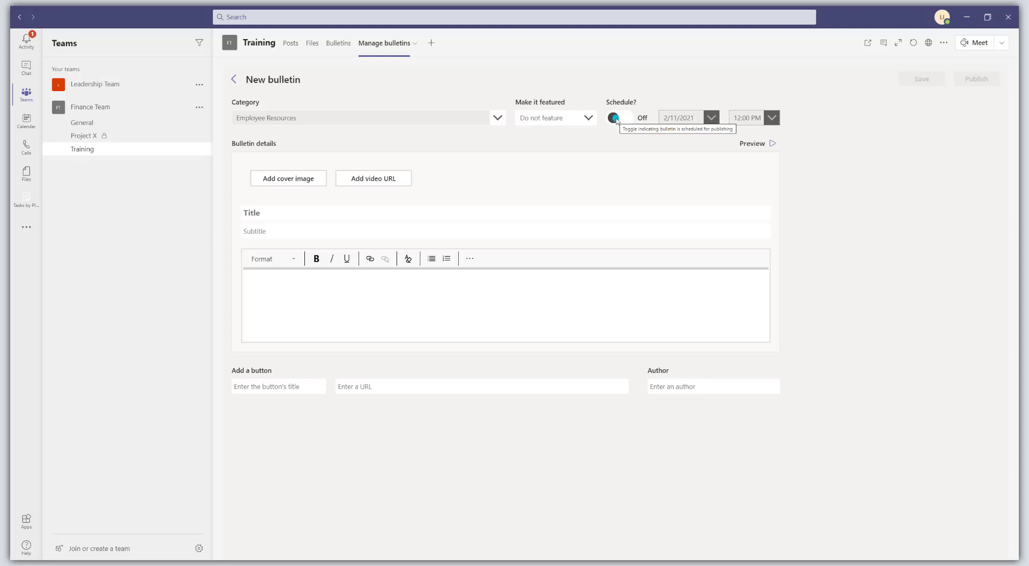
Set the stock photo of the white tower building as the bulletin's cover image and check the video link option
click(299, 182)
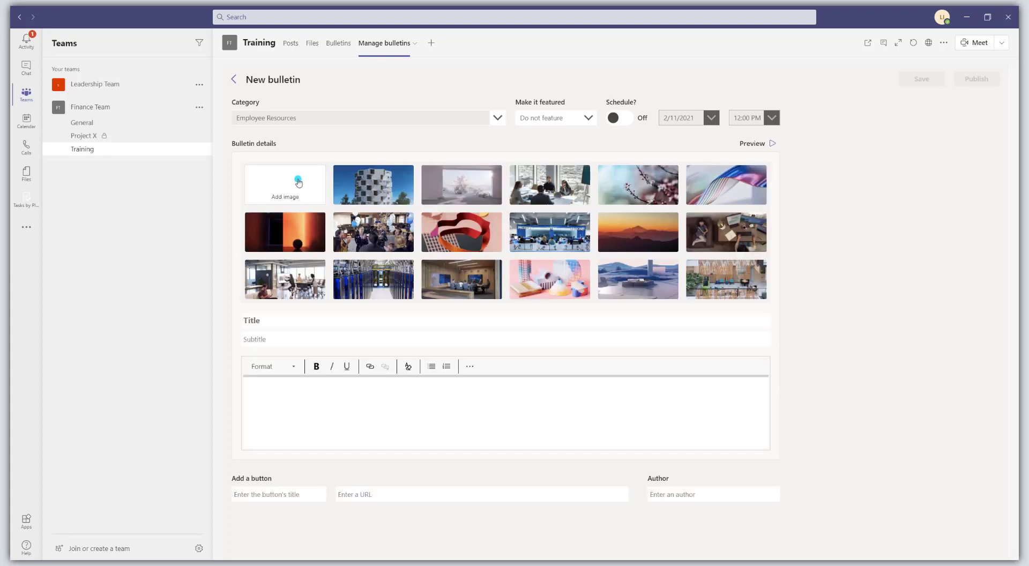
click(404, 188)
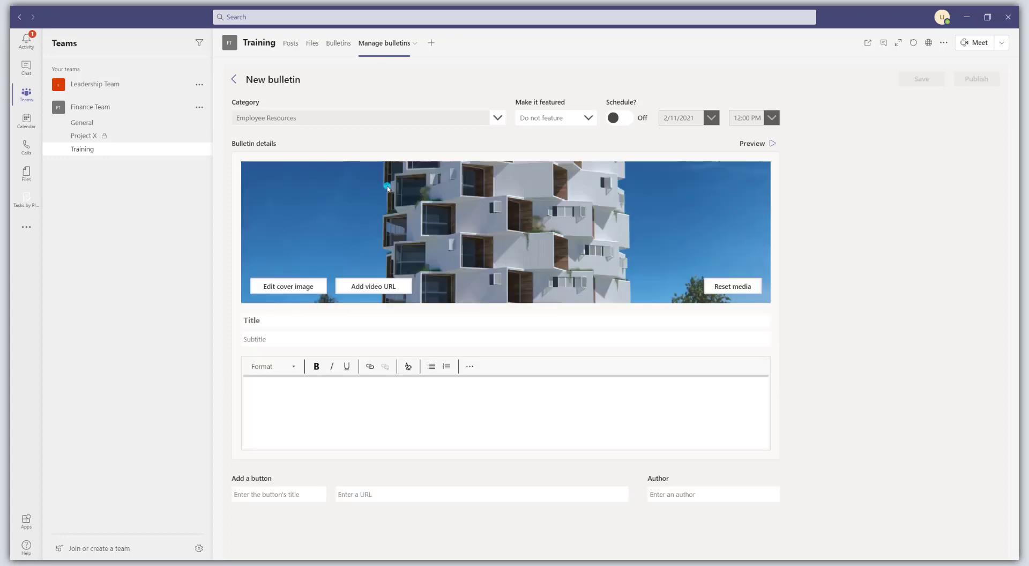
click(370, 289)
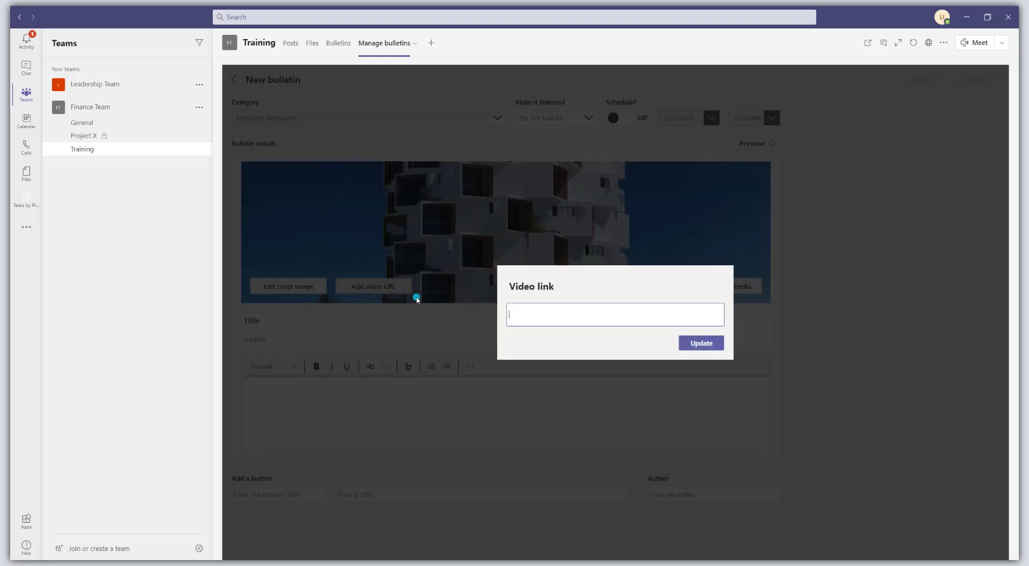
click(806, 347)
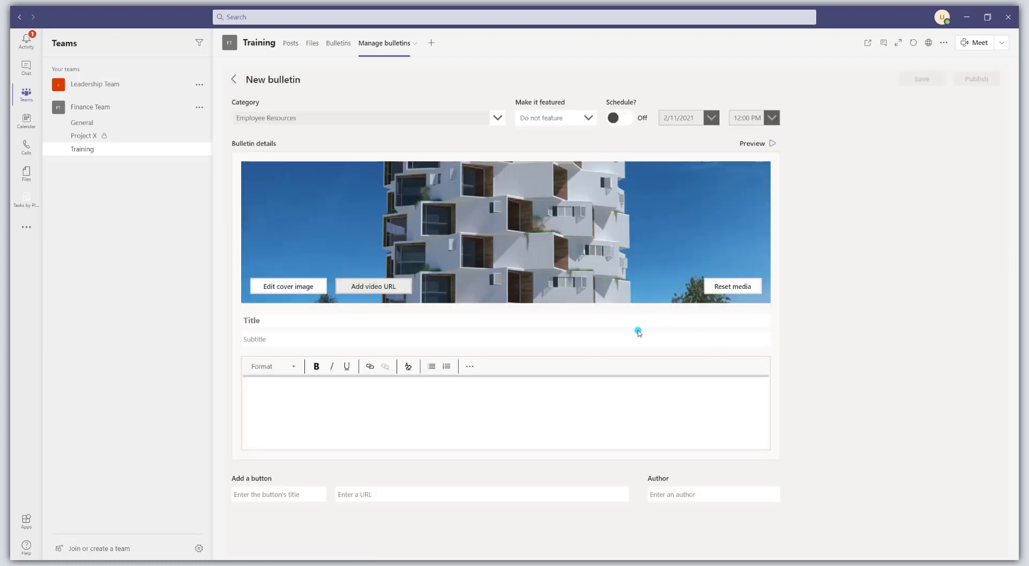
Title the bulletin "Check out my bulletin" and give it the subtitle "Here it is"
click(559, 323)
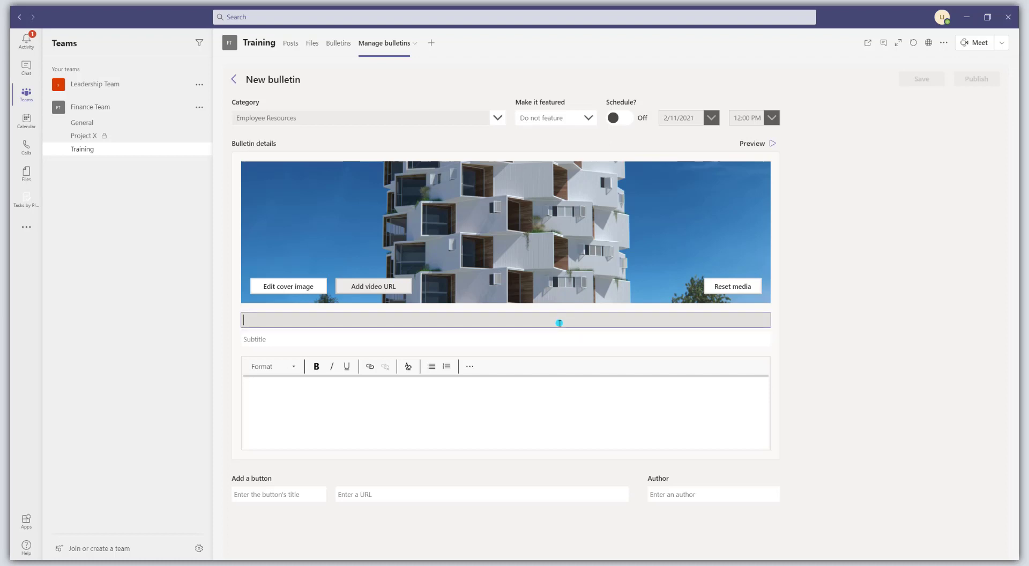
text(Check out my bulletin)
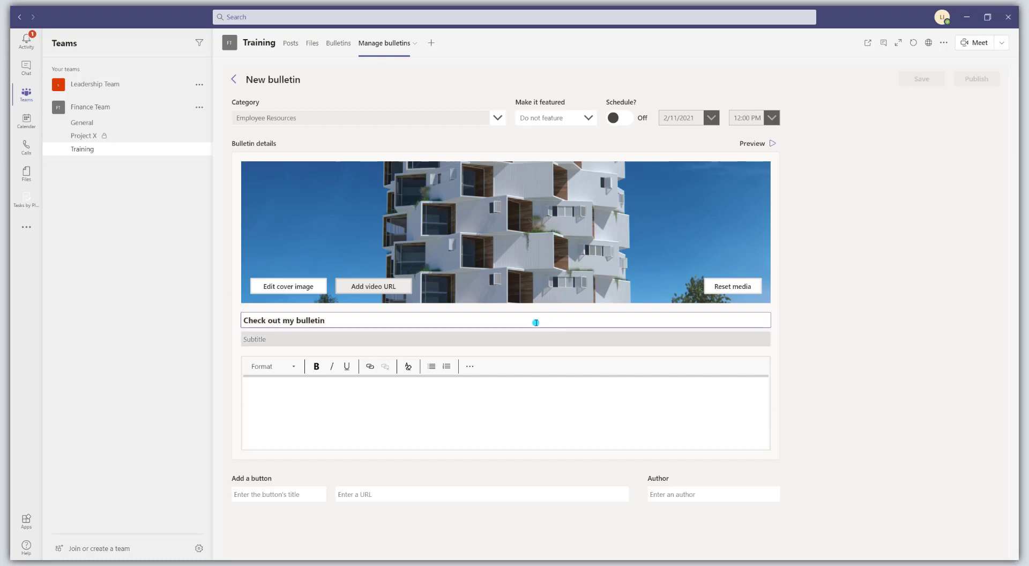
drag(382, 321, 214, 320)
click(263, 337)
text(Here is)
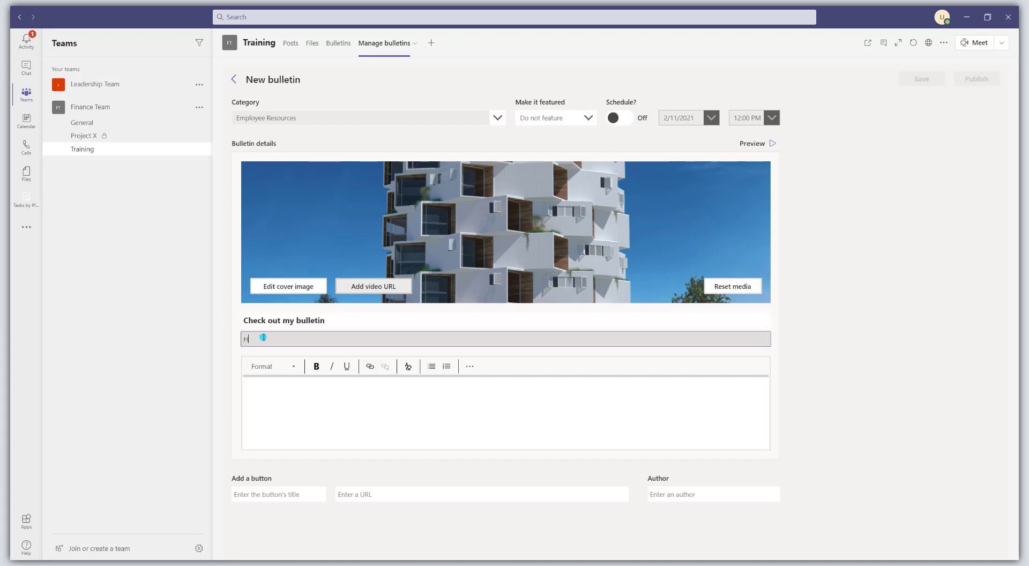
Write "Hey there, how are you?" as the bulletin's body text and expand the additional formatting options
click(319, 421)
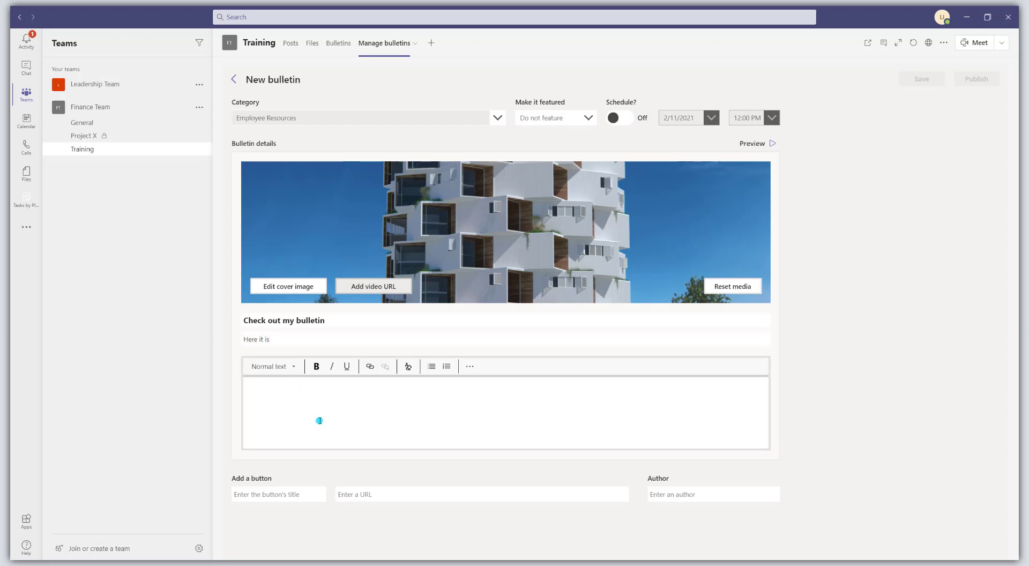
text(Hey ther)
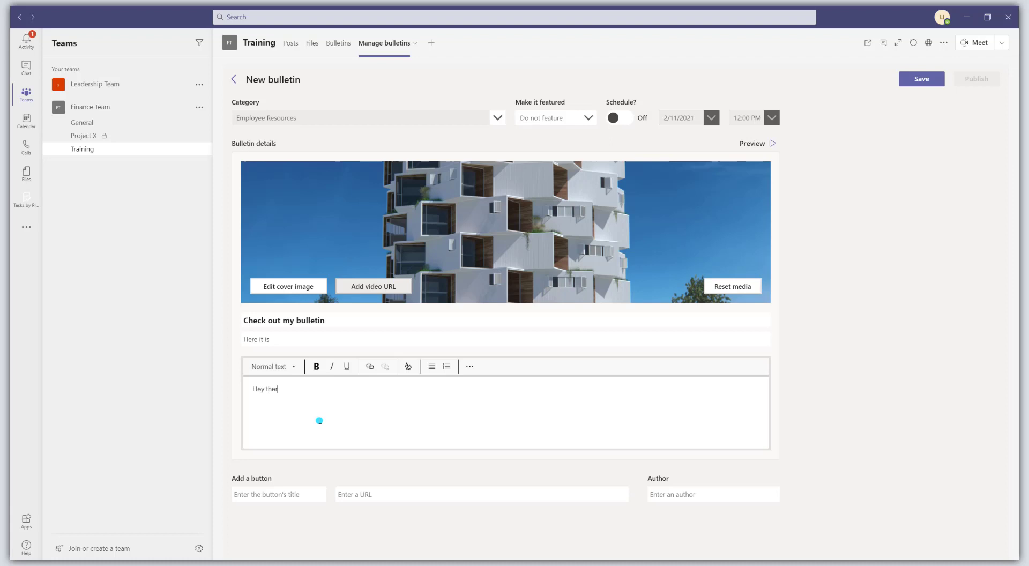
text(e, how are you?)
click(470, 366)
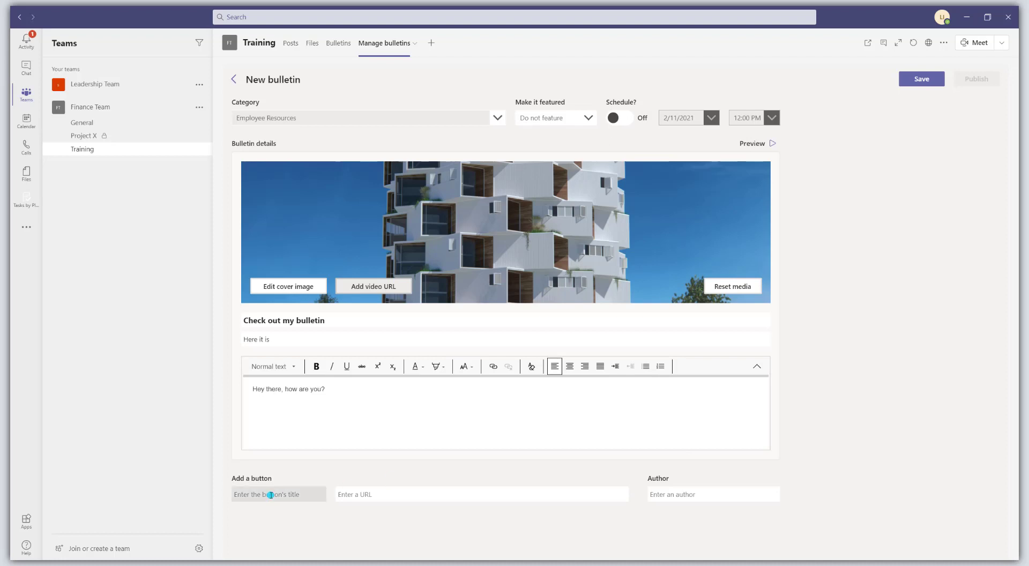
Check the bulletin's optional button title, leaving it empty, and enter the author's name
click(270, 495)
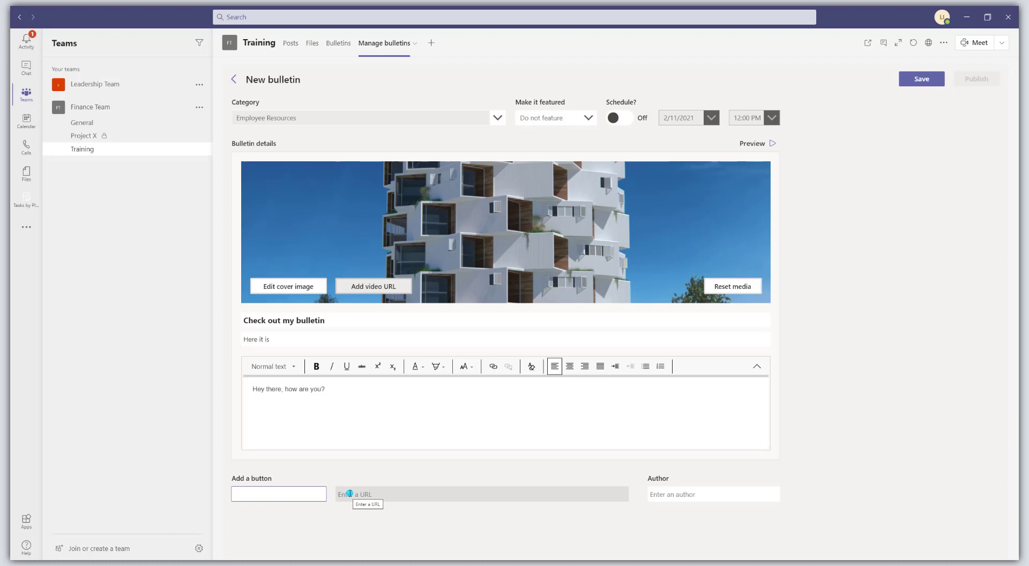
click(306, 510)
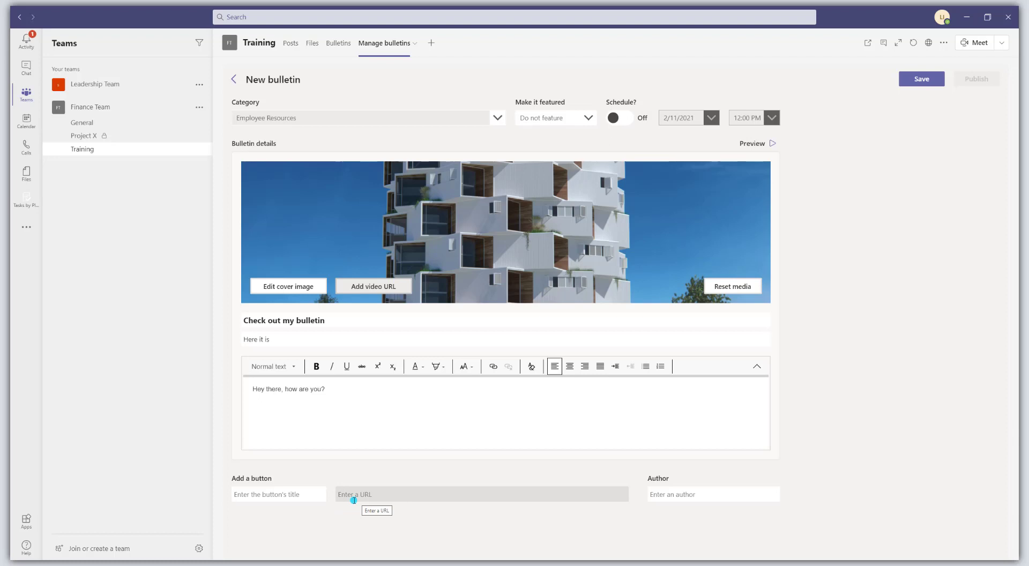
click(682, 488)
text(Lui)
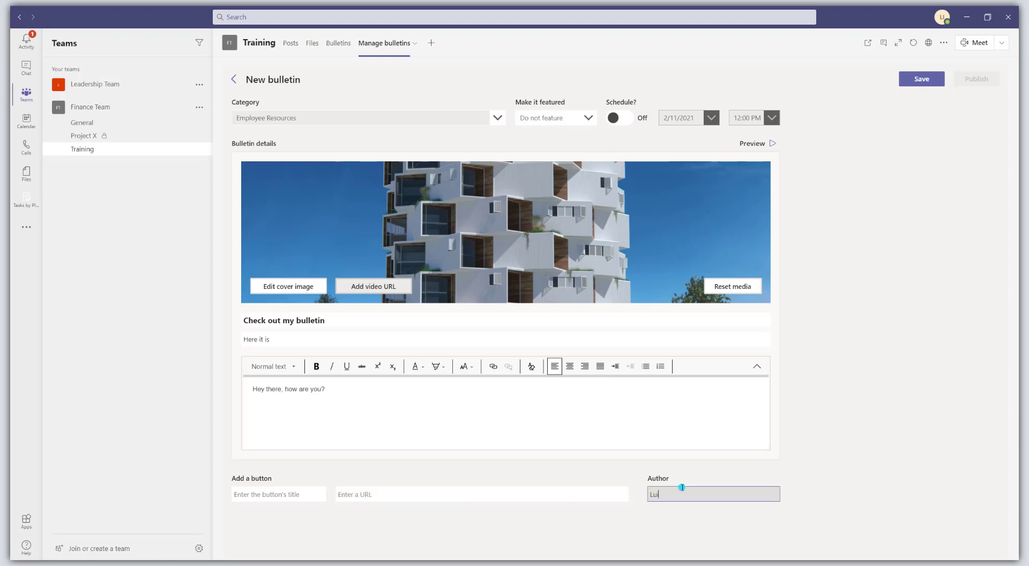
text(gi)
click(917, 237)
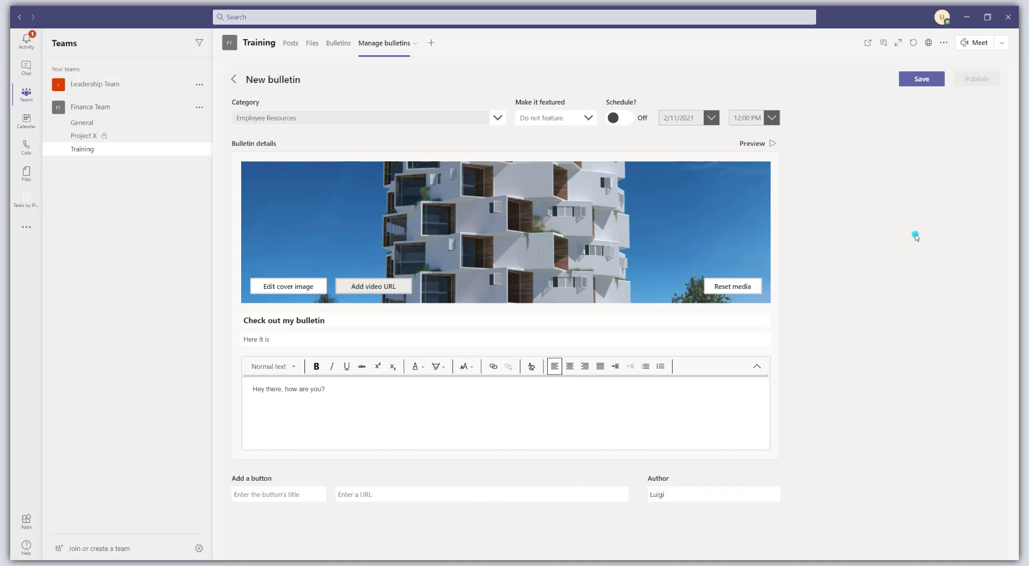
Preview the new bulletin, close the preview, and save and publish the bulletin
click(758, 146)
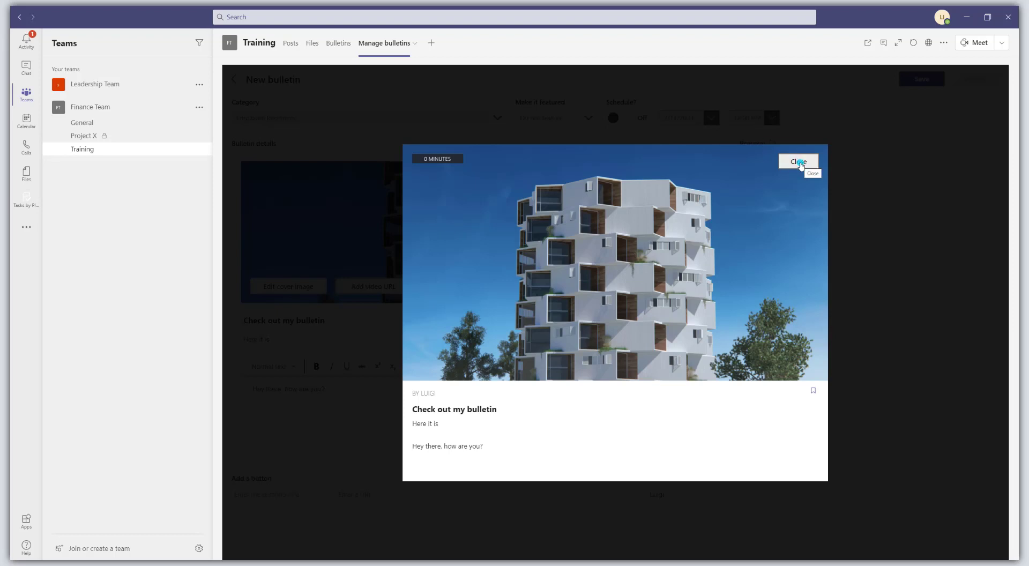
click(799, 162)
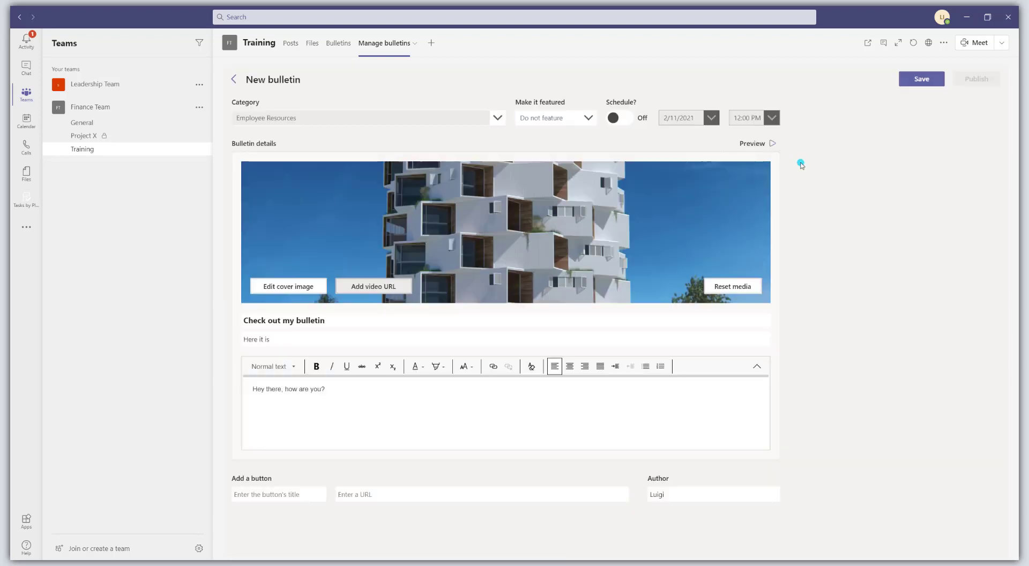
click(929, 81)
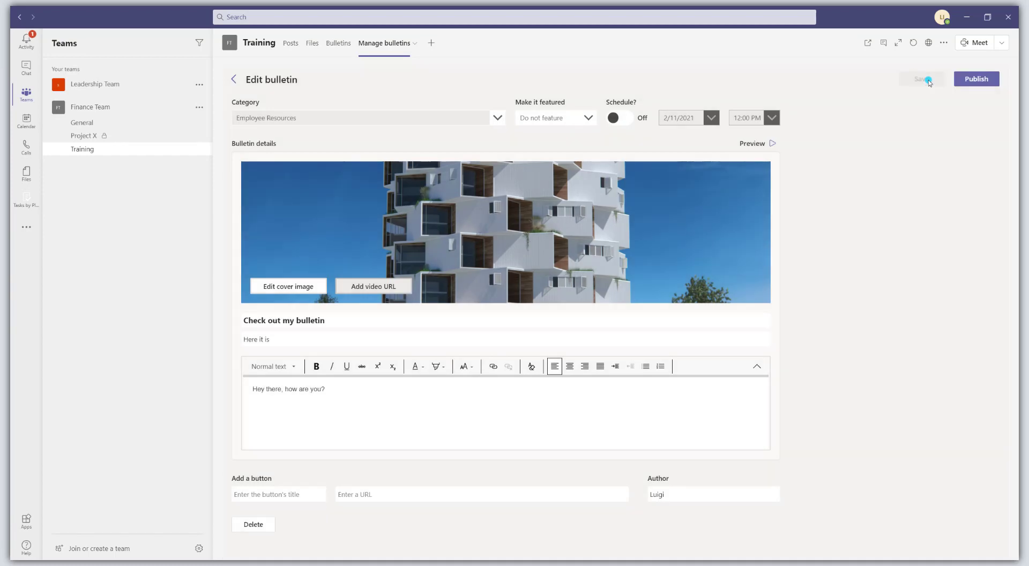
click(971, 80)
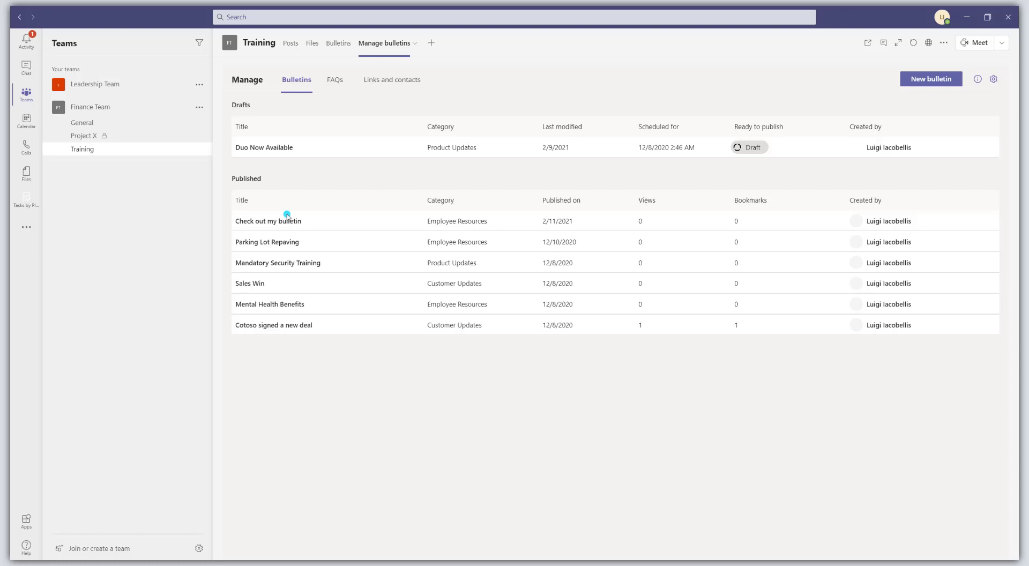
Review the existing FAQ about the Duo's discounted price and return to the FAQ list
click(336, 82)
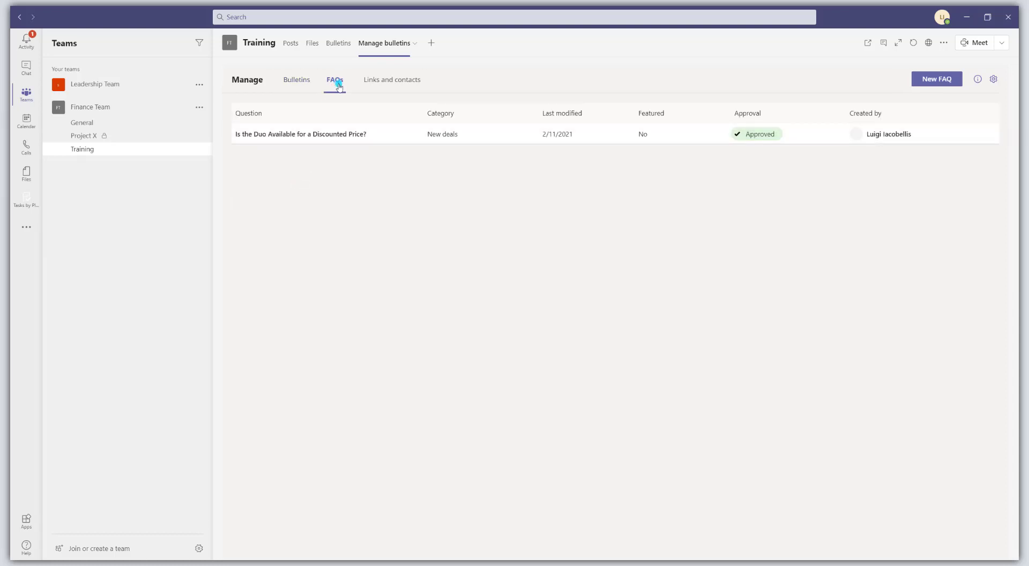
click(311, 135)
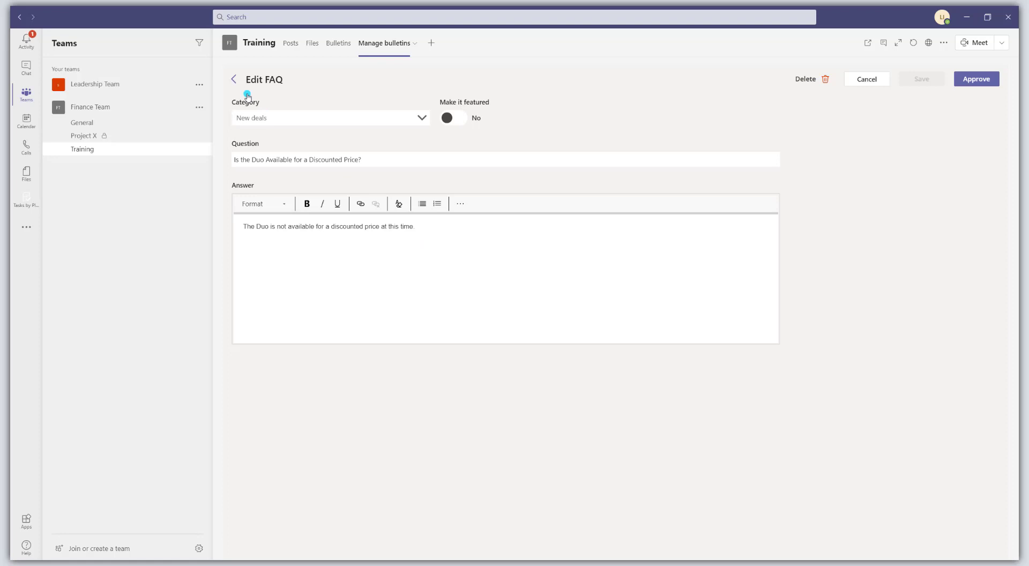
click(234, 79)
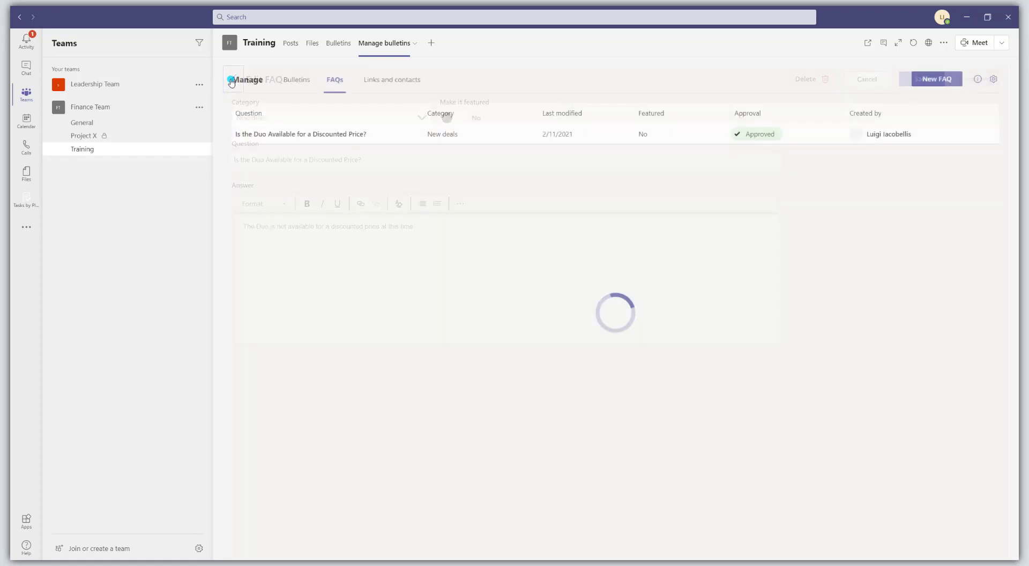
Start a new FAQ in the New deals category and leave it not featured
click(939, 79)
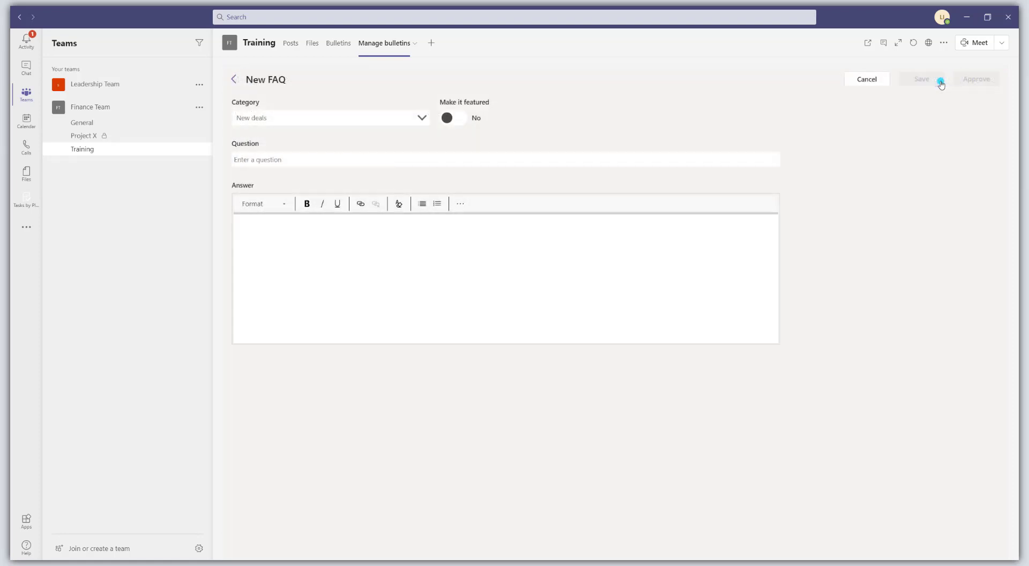
click(268, 116)
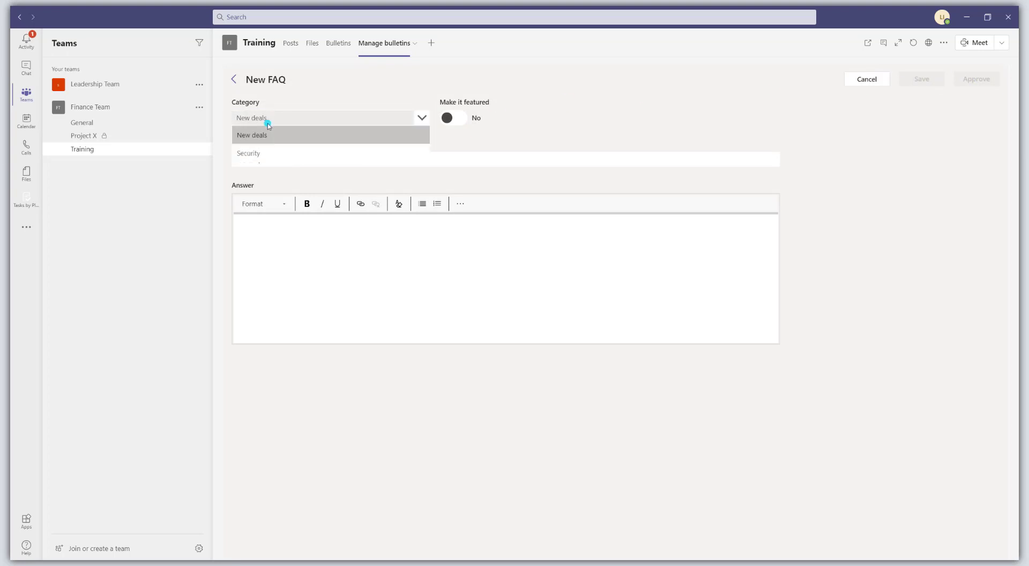
click(264, 136)
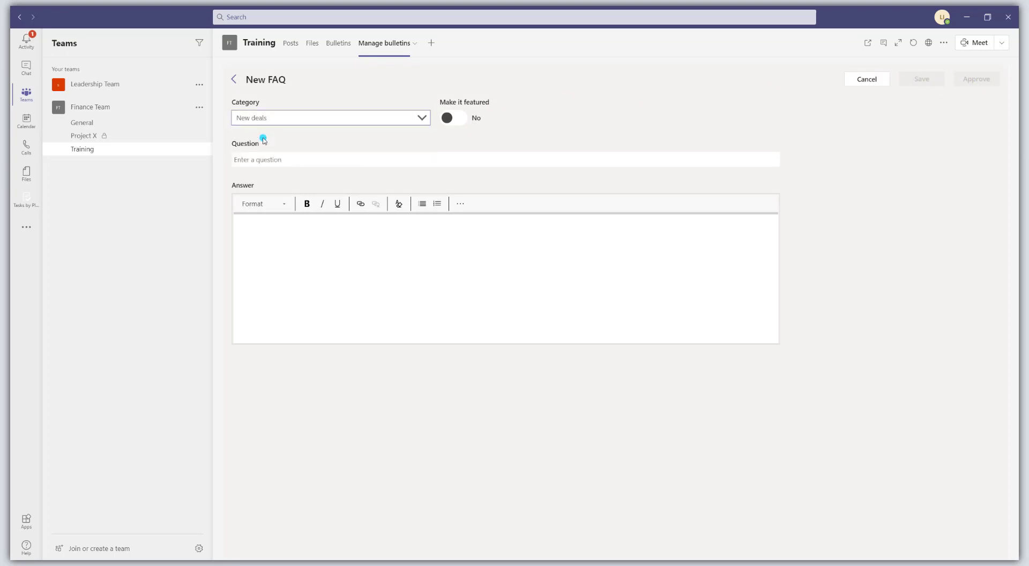
click(449, 118)
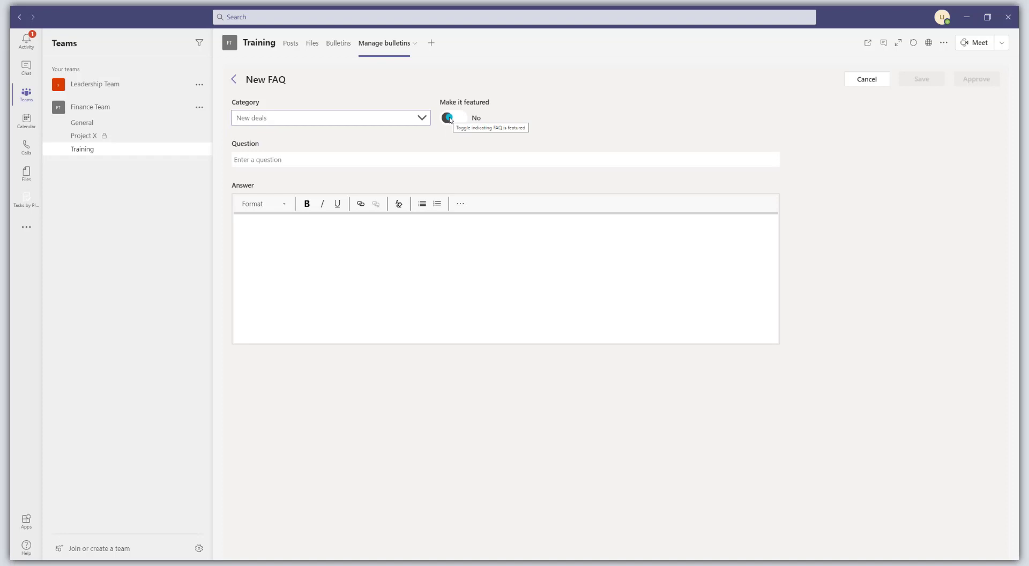
Enter the FAQ question "How are you doing today?" with the answer "I'm doing well"
click(288, 156)
text(How are you )
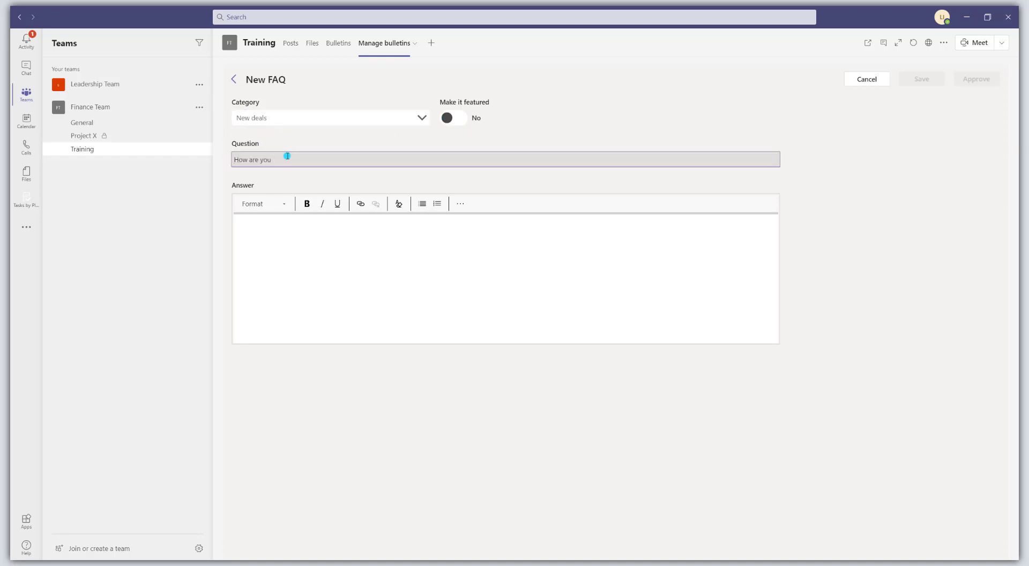
text(doing today?)
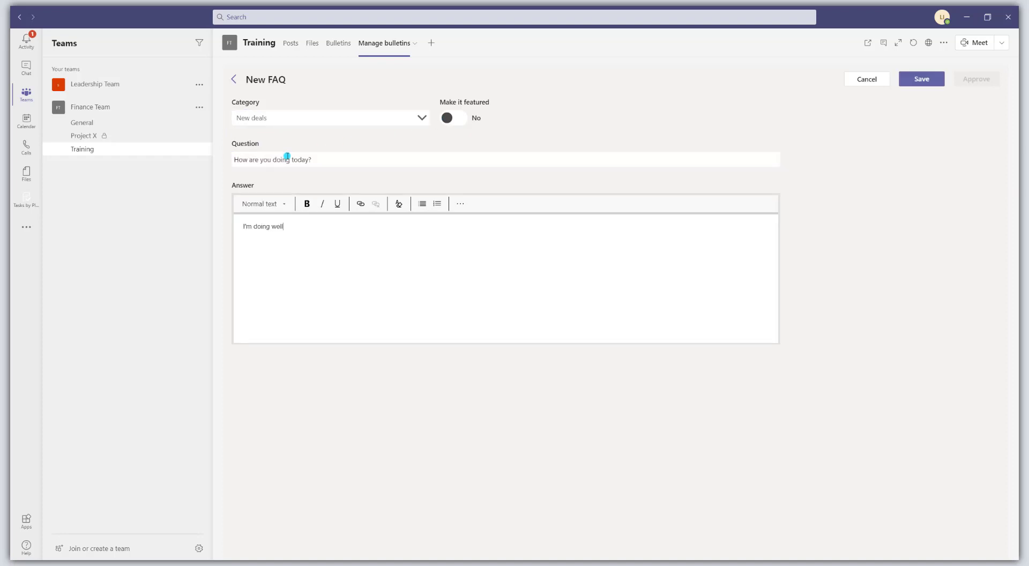
Save the new FAQ and approve it
click(920, 80)
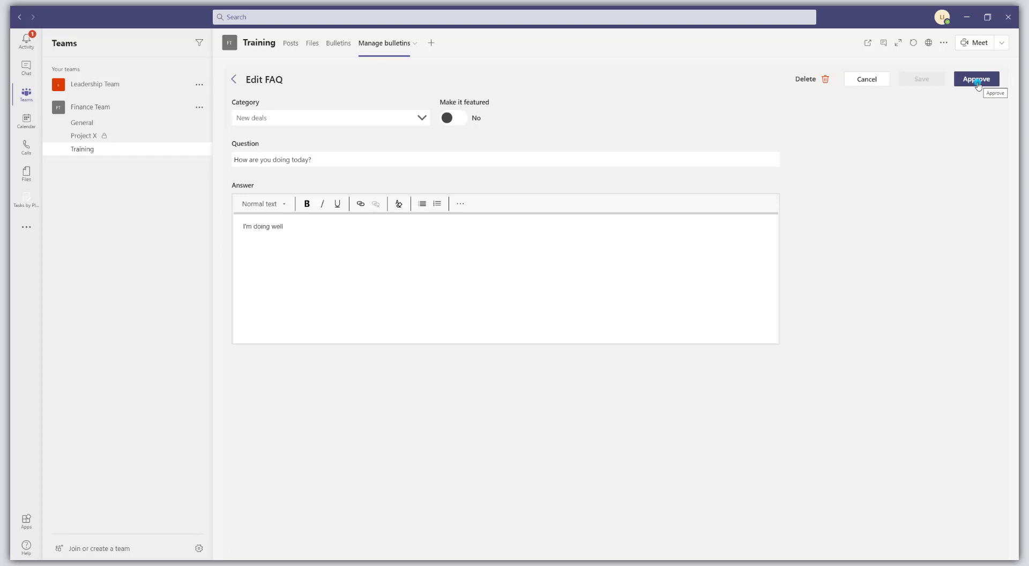
click(978, 82)
click(977, 81)
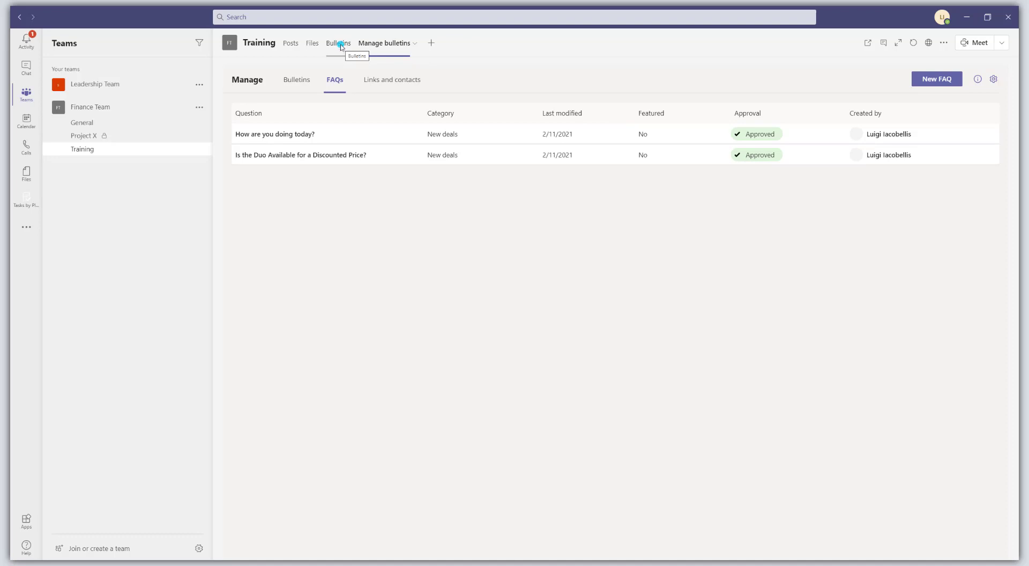
Start a new link in Links and contacts titled "Youtube" with the description "This is the link for Youtube"
click(375, 82)
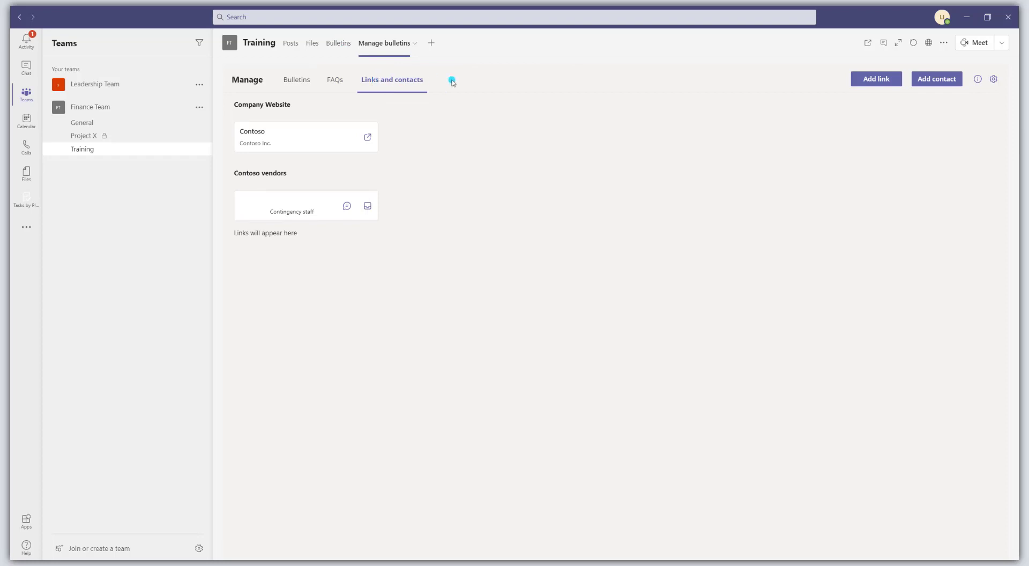
click(879, 81)
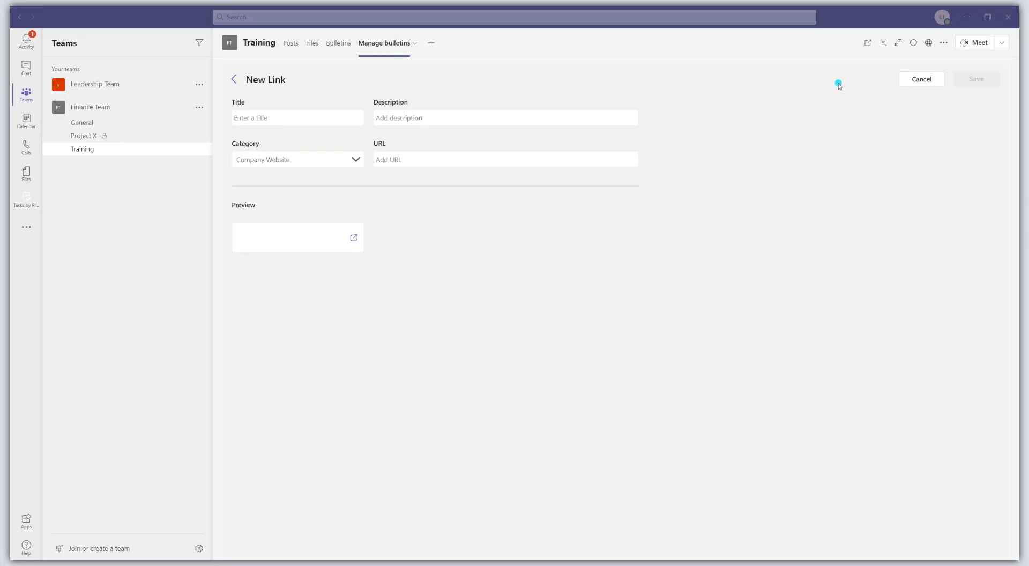
click(310, 123)
text(You)
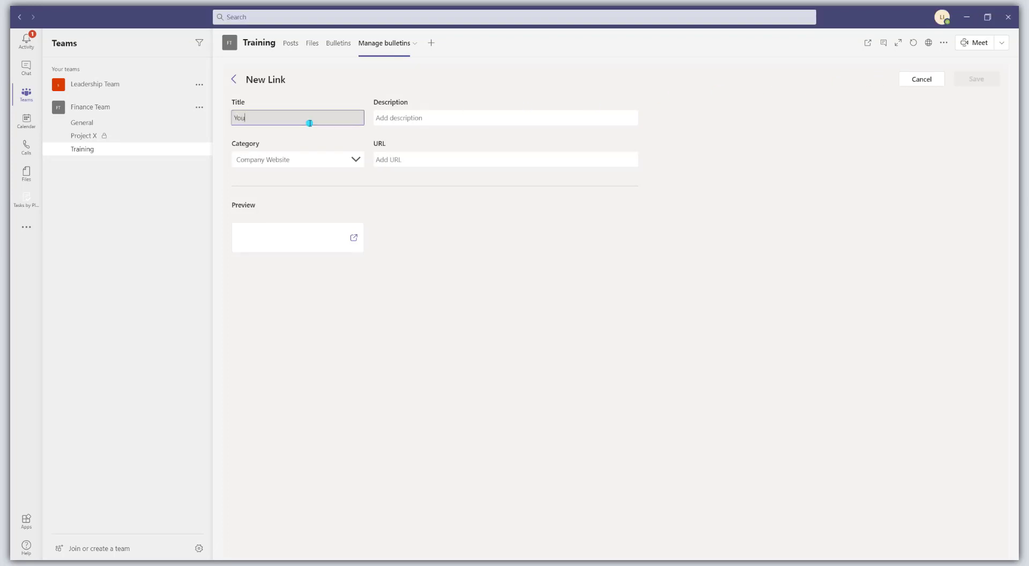
text(tube)
key(Tab)
text(This )
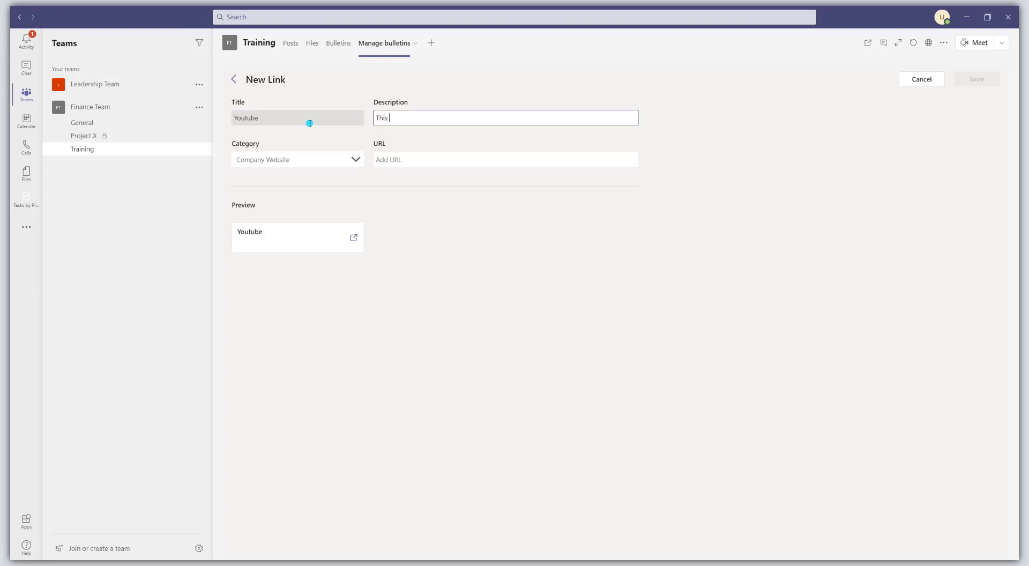
text(is the link for Youtube)
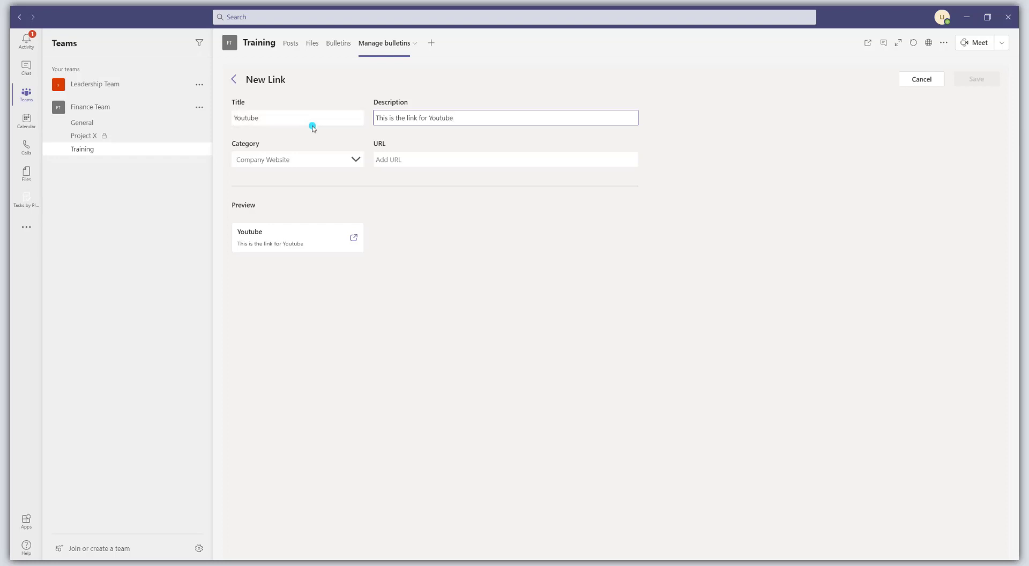
click(355, 162)
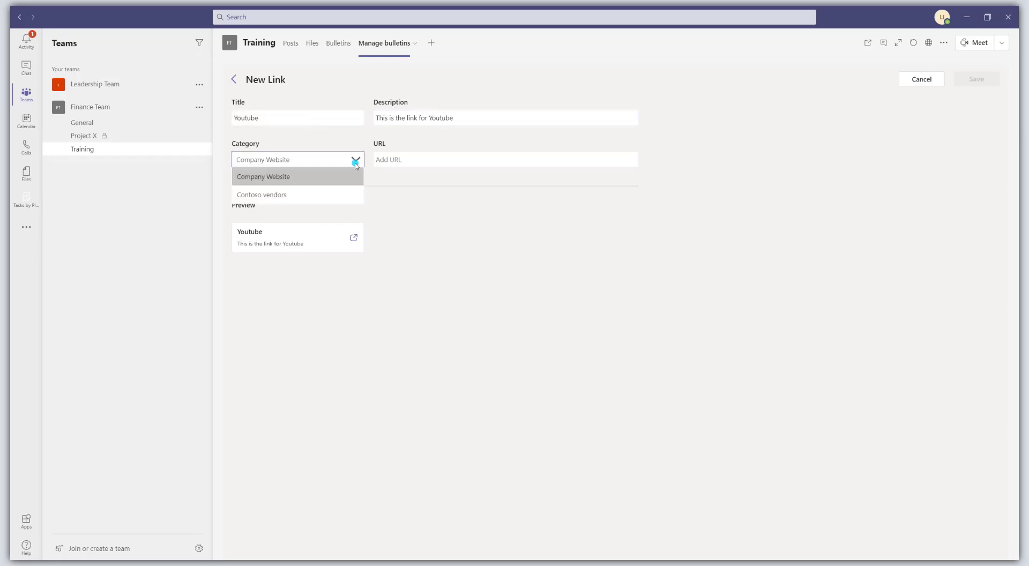
click(282, 176)
click(405, 159)
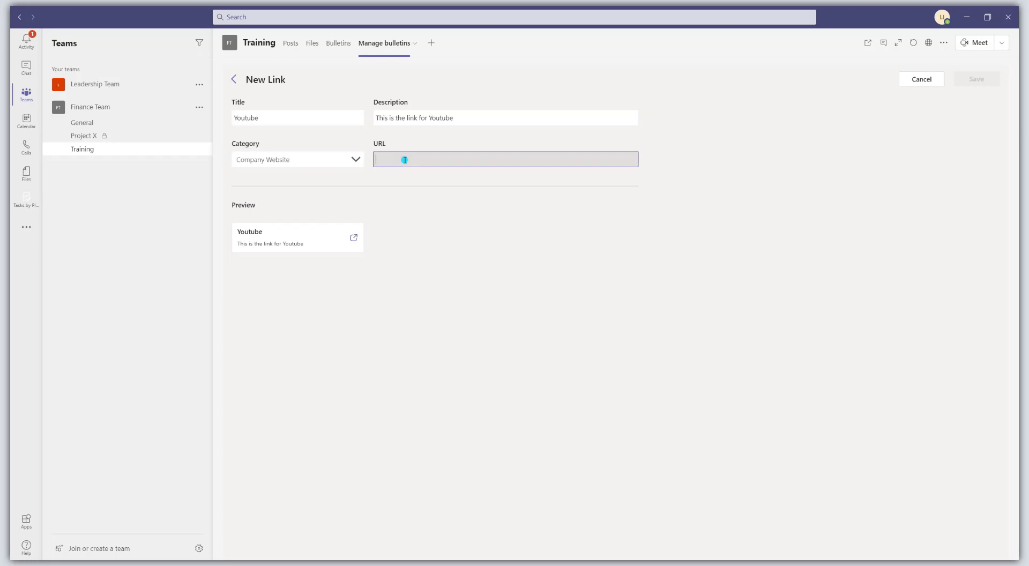
text(www.yout)
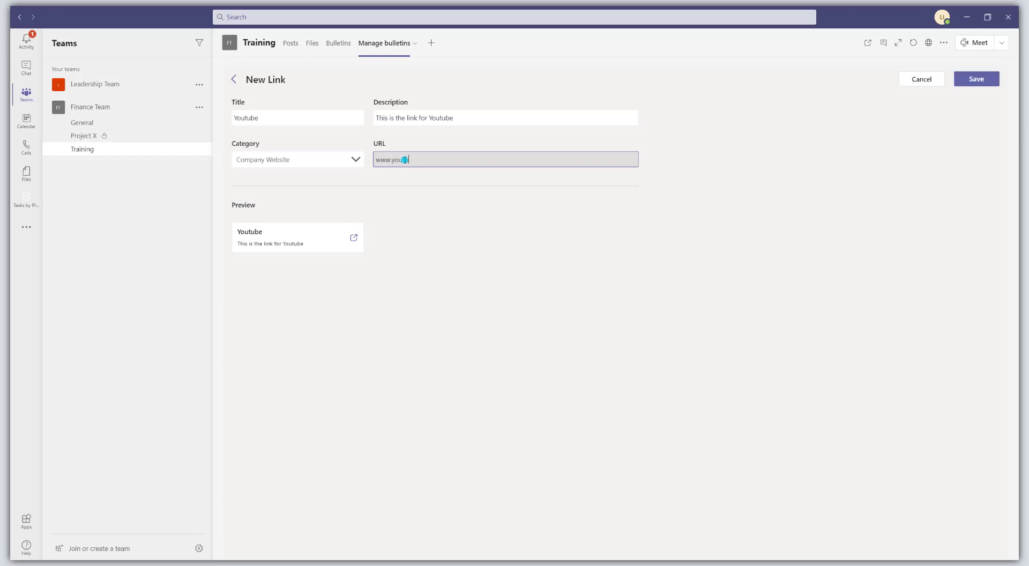
text(ube.com)
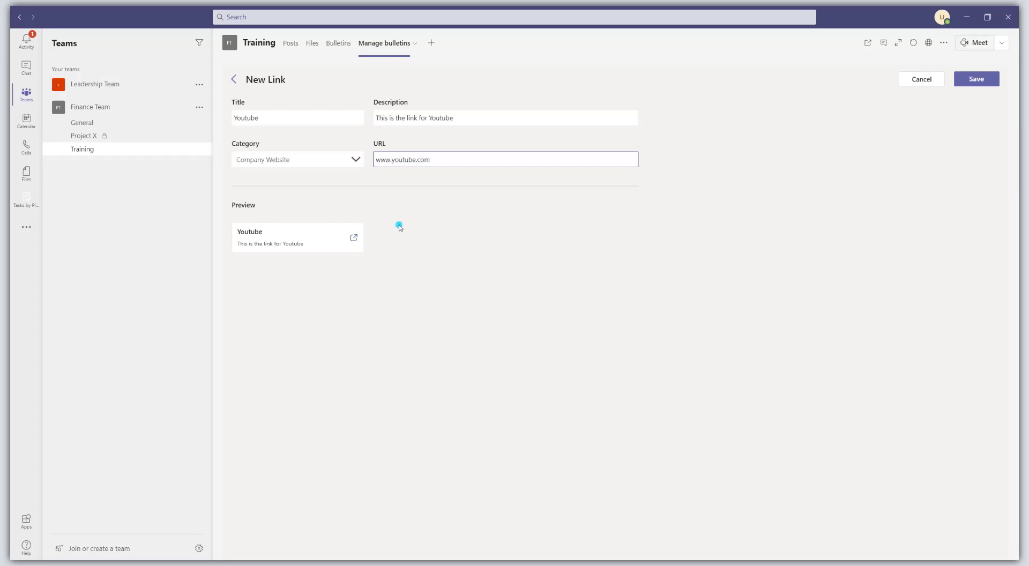
click(977, 79)
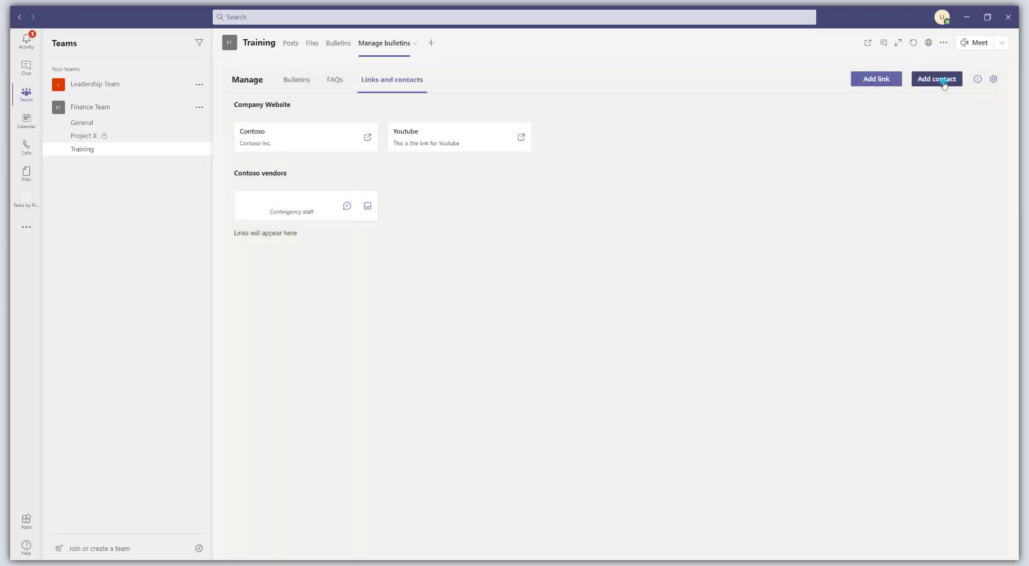
Start a new Office user contact, search for and select the person, and choose the Company Website category
click(942, 81)
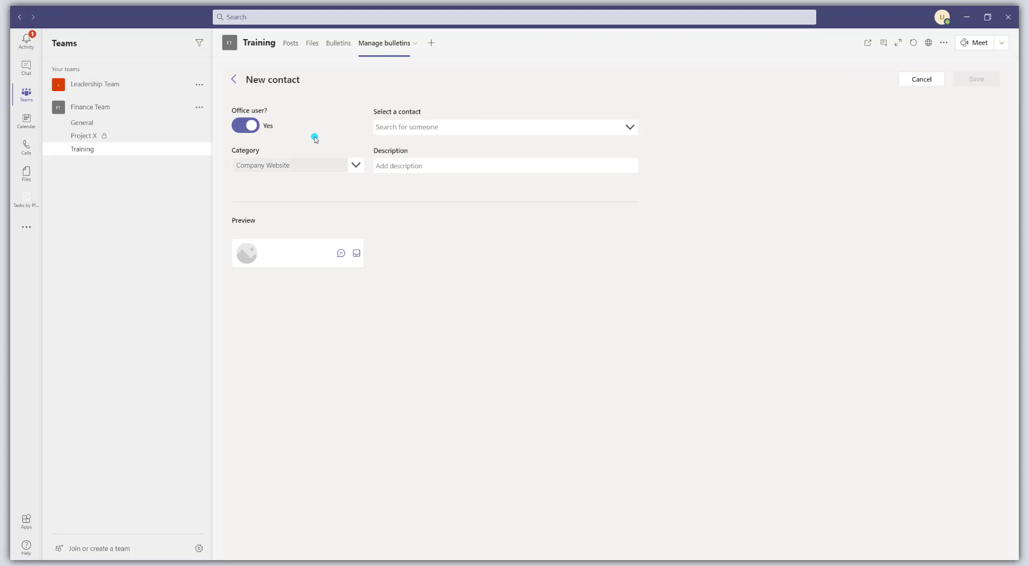
click(414, 129)
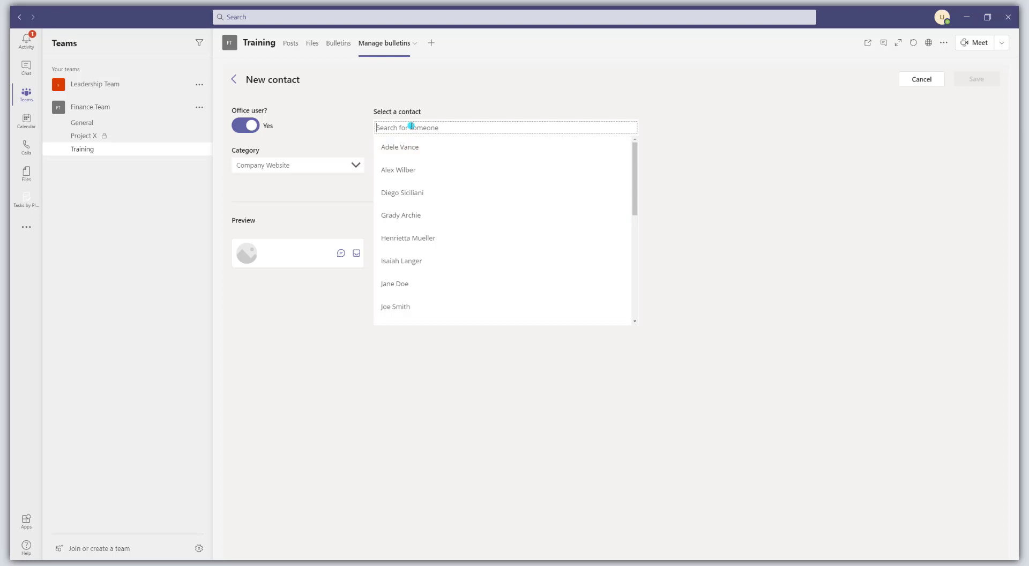
text(die)
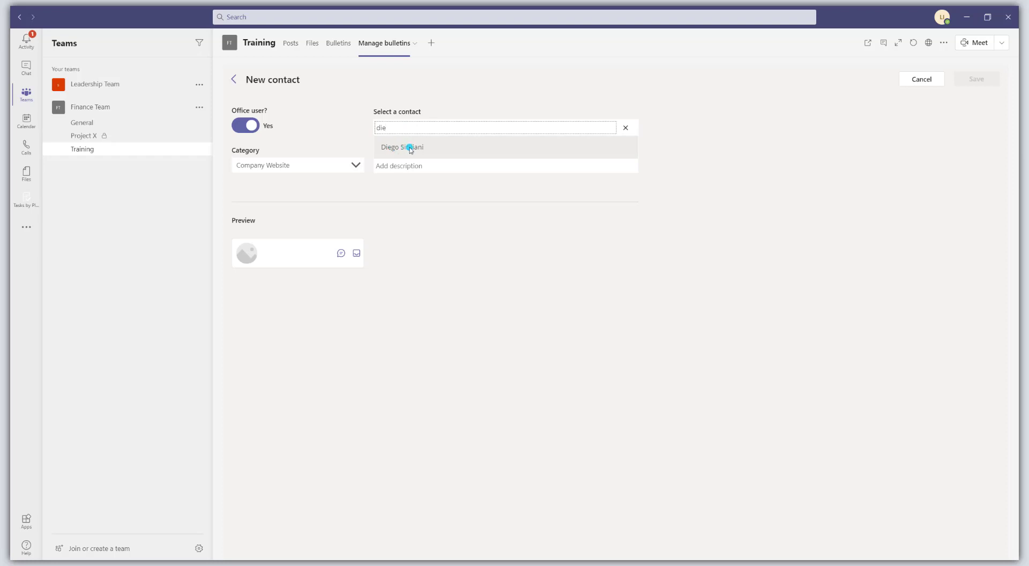
click(408, 147)
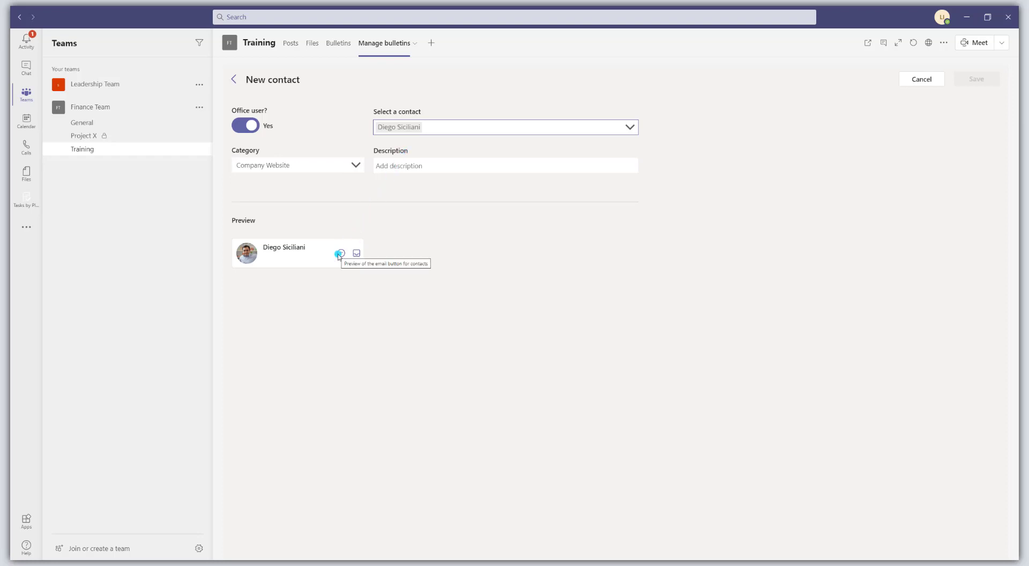
click(348, 167)
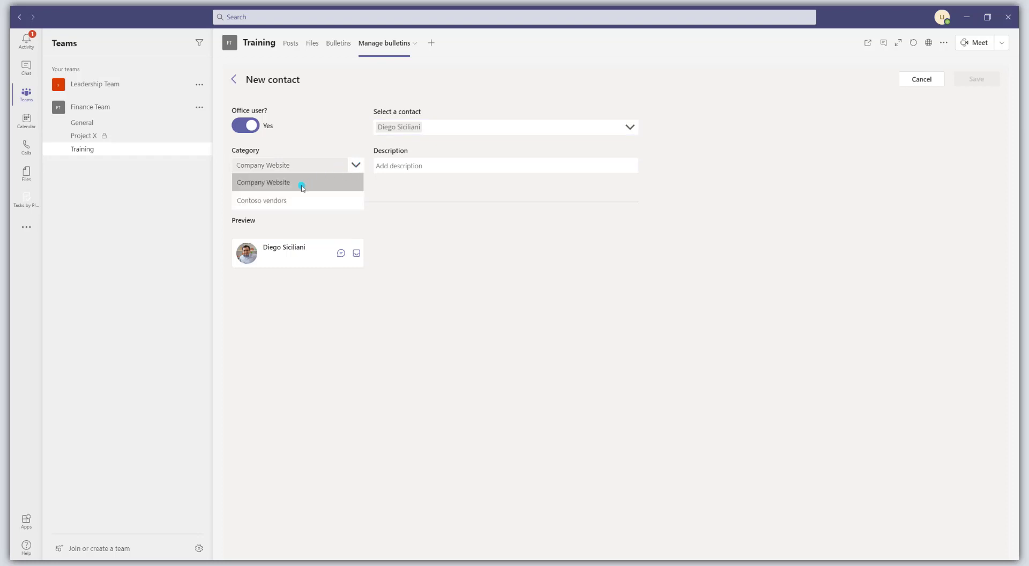
click(302, 184)
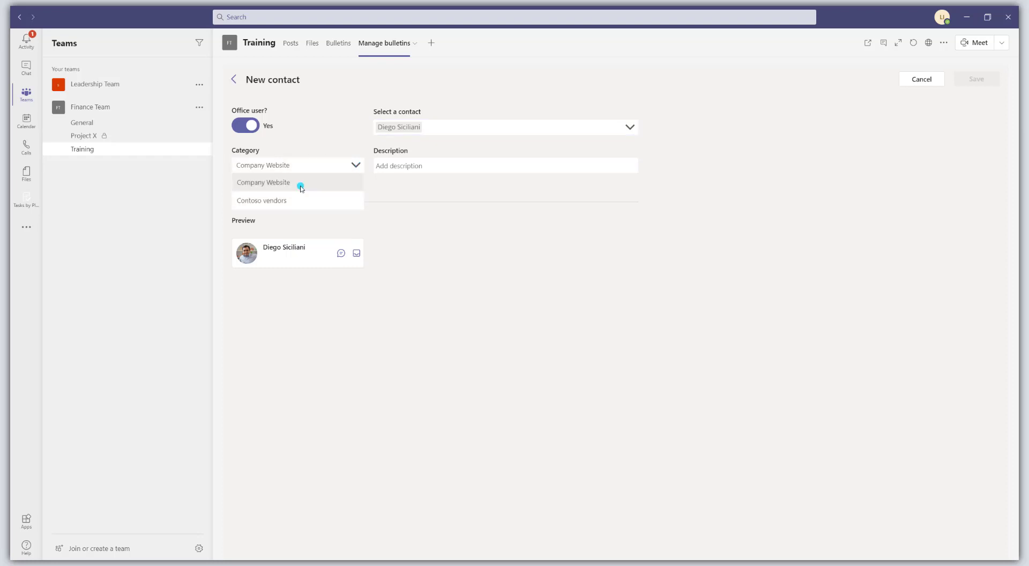
Leave the new contact form without saving and open the Manage settings to review the bulletin, FAQ and link categories
click(446, 168)
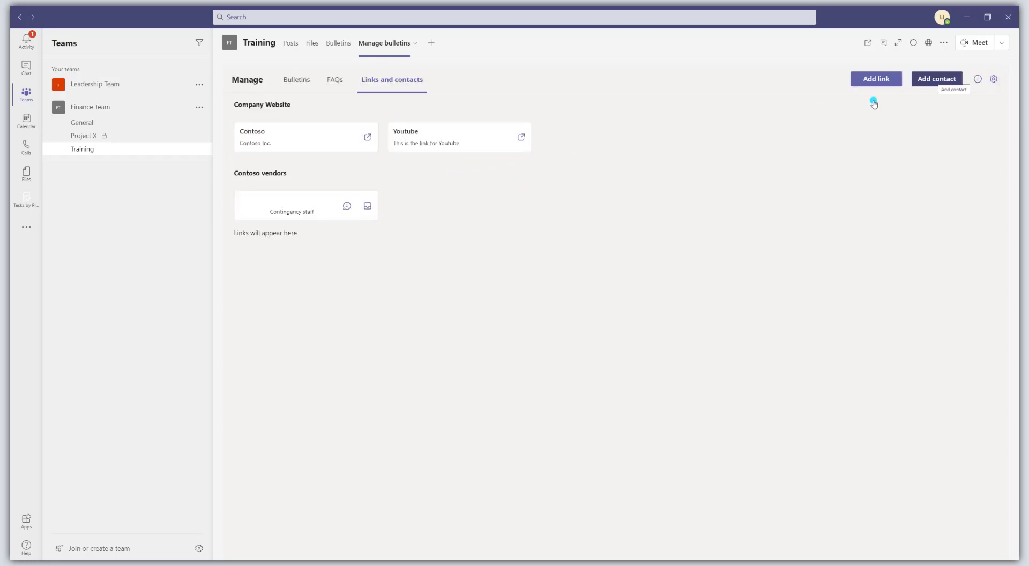
click(994, 80)
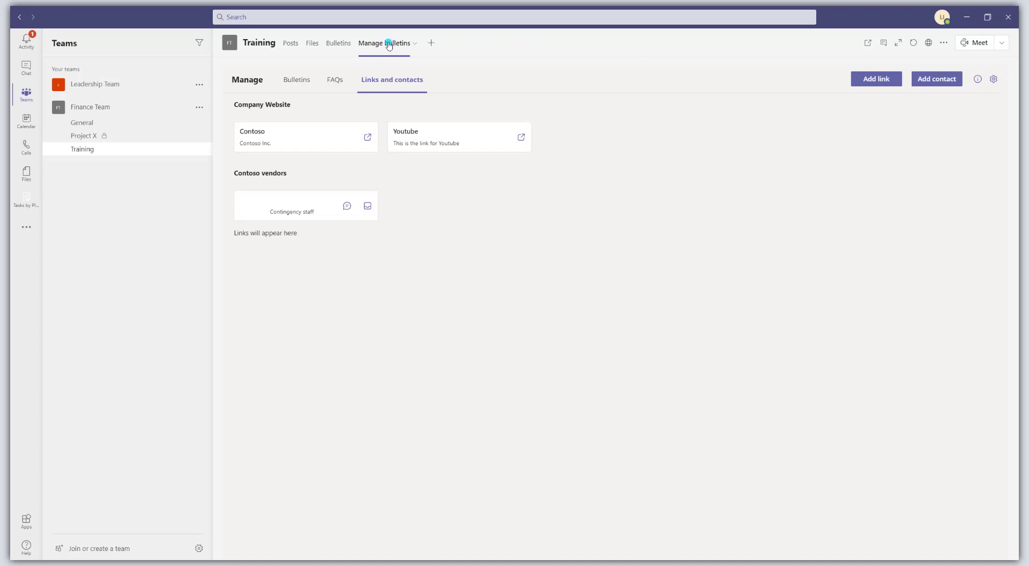
click(994, 80)
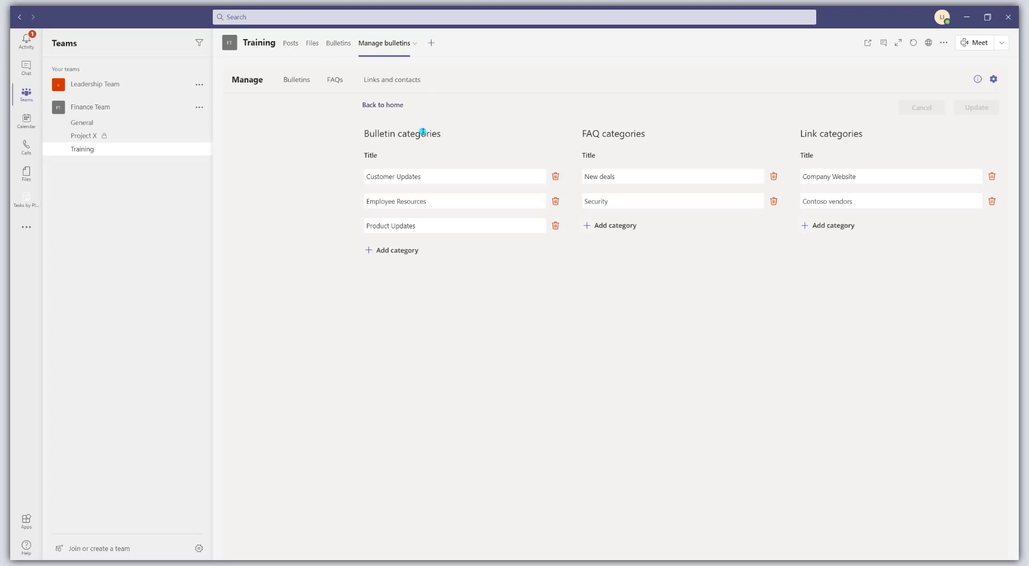
drag(365, 133, 441, 134)
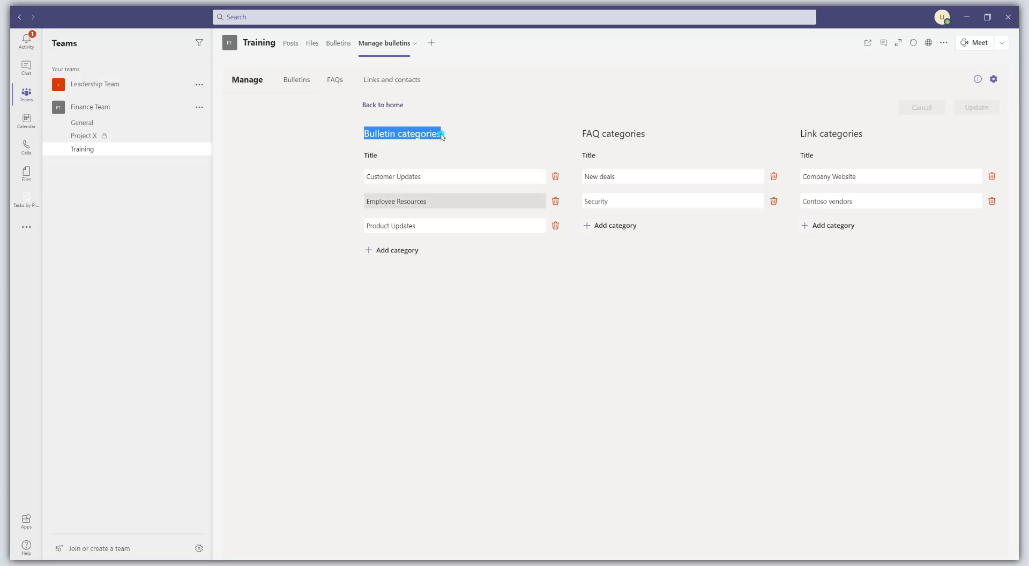
click(479, 230)
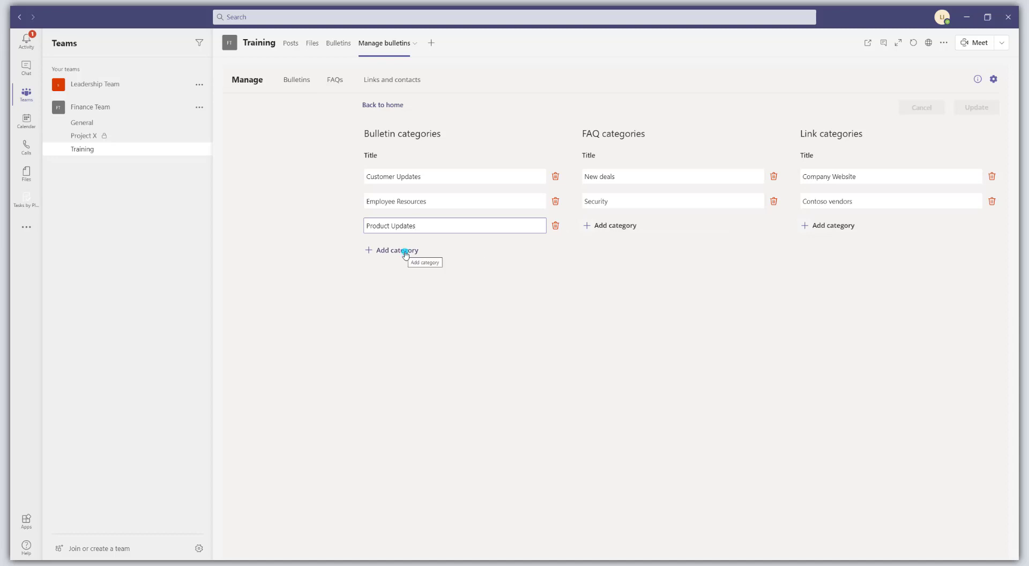
click(599, 275)
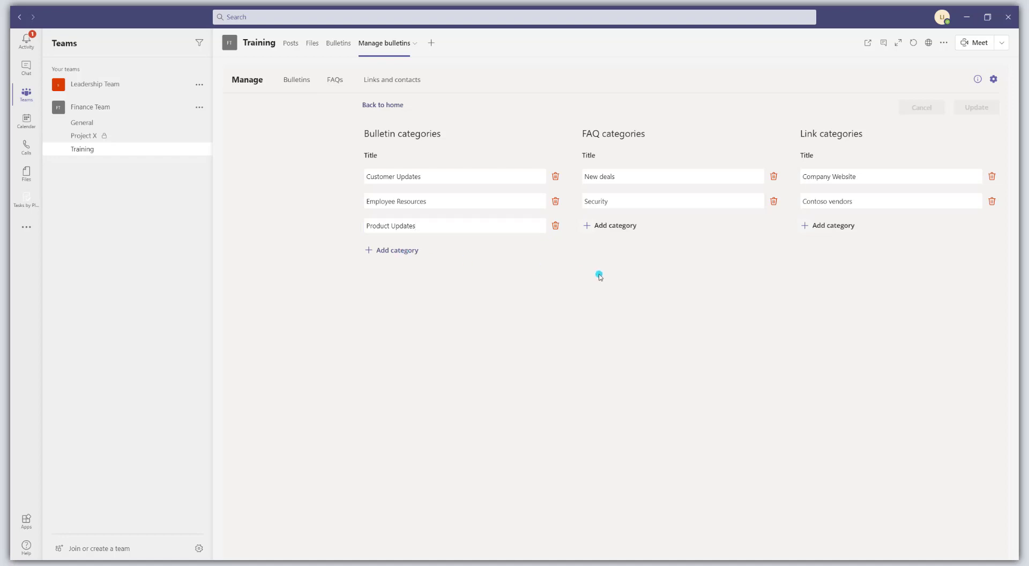